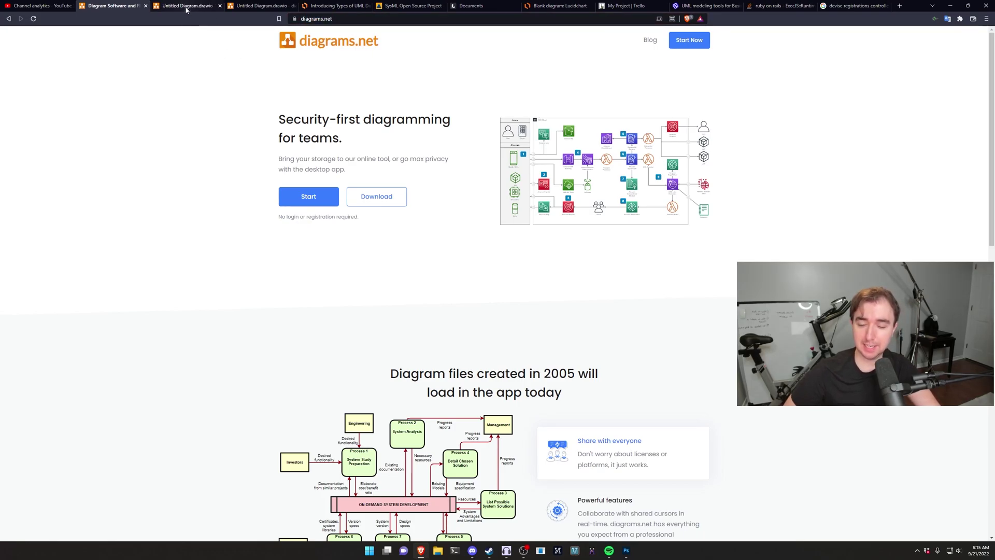
Start diagramming and create a new blank diagram on the device, keeping the default file name.
left_click(293, 197)
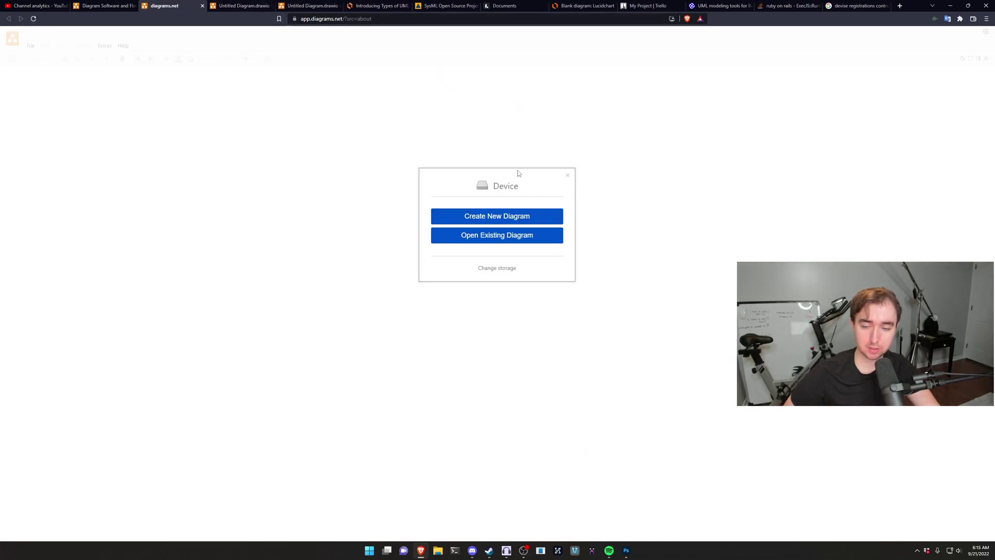
left_click(525, 215)
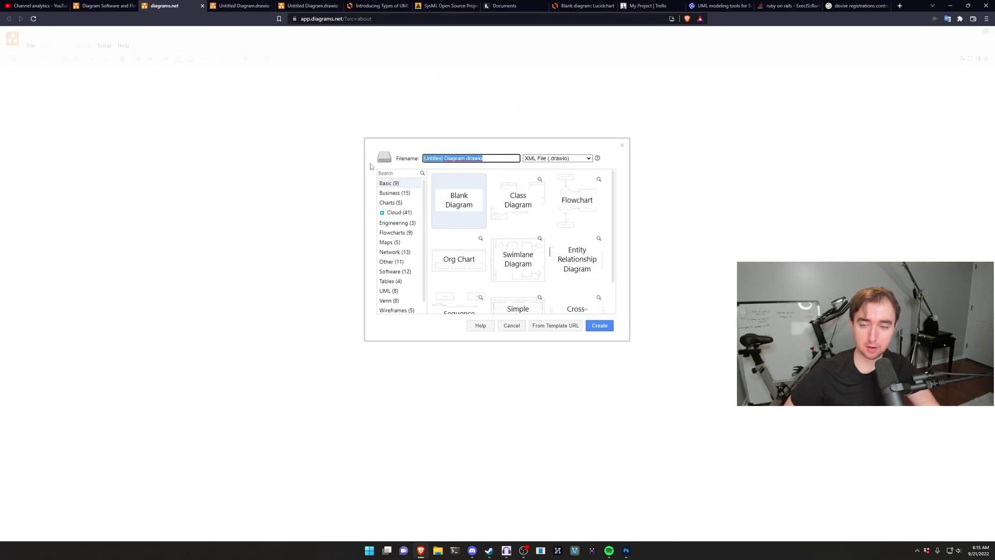
scroll(583, 270, "down", 1)
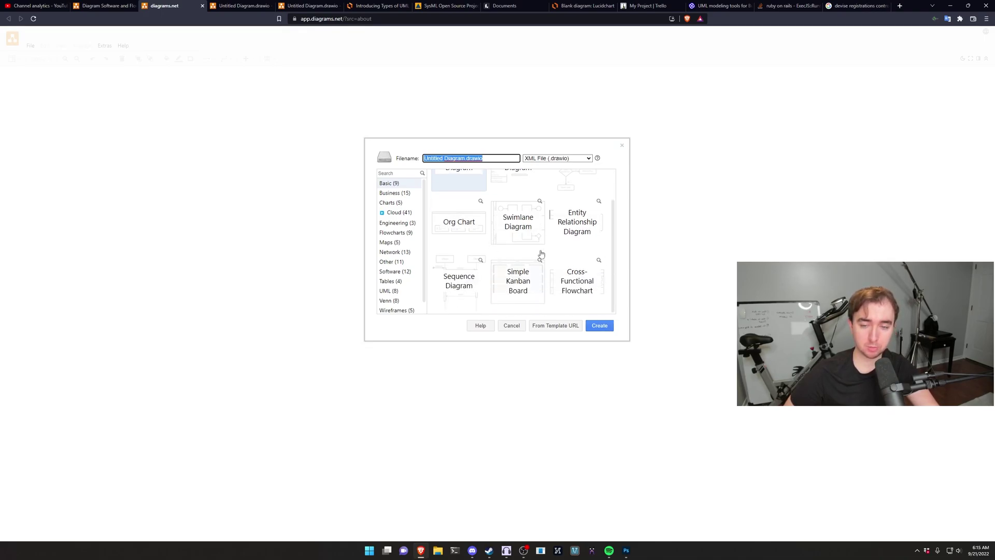
left_click(601, 326)
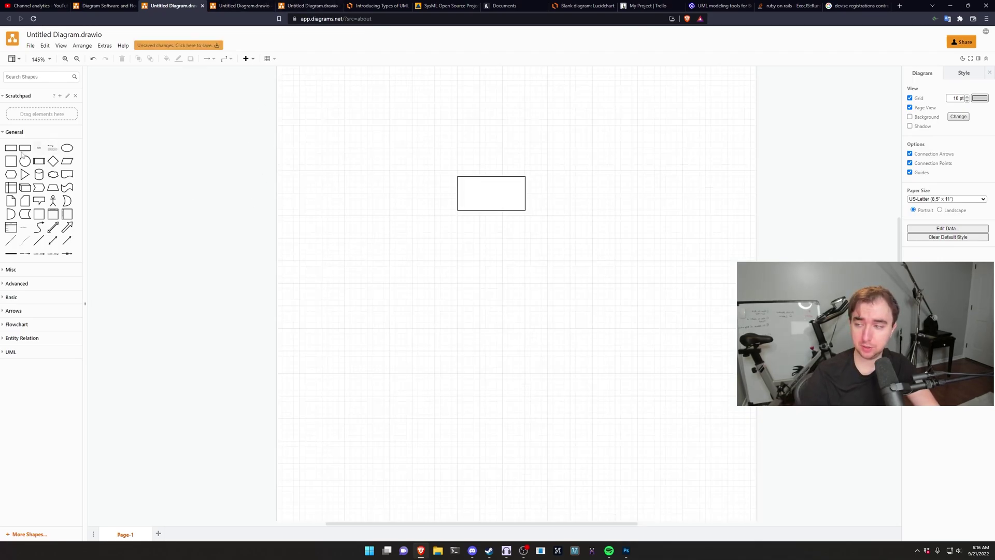
Add a second rectangle below the first one and connect the first to it with an arrow.
left_click_drag(11, 147, 466, 267)
left_click(546, 213)
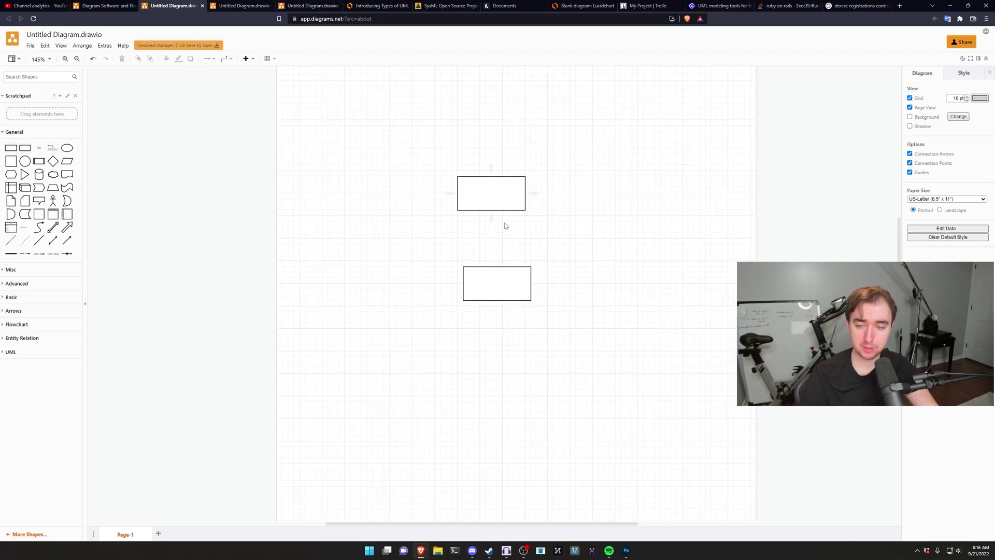
left_click_drag(492, 226, 499, 288)
left_click(515, 285)
left_click(577, 277)
Switch to the existing diagram and examine the battery status checker flowchart from the operating system check to the logout button.
left_click(243, 6)
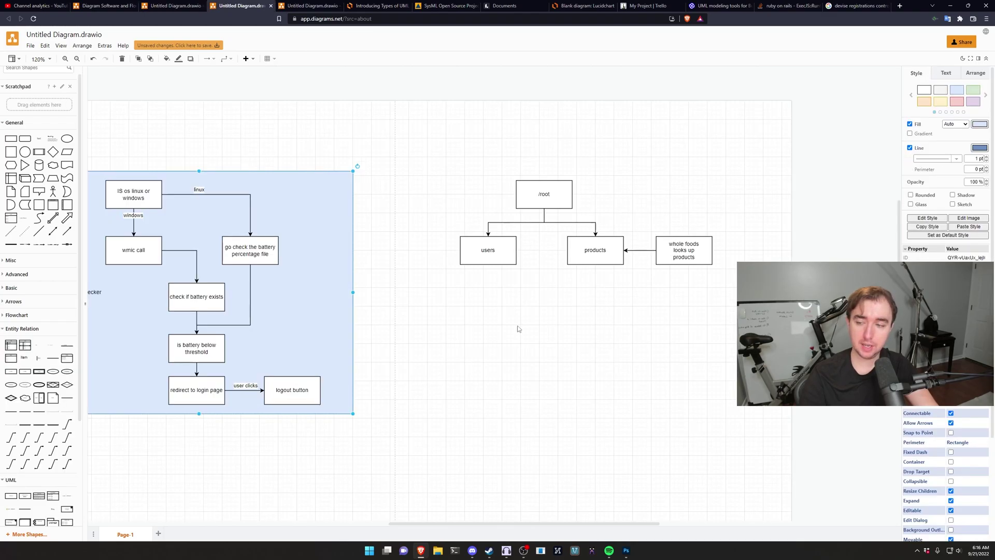
left_click_drag(553, 523, 474, 523)
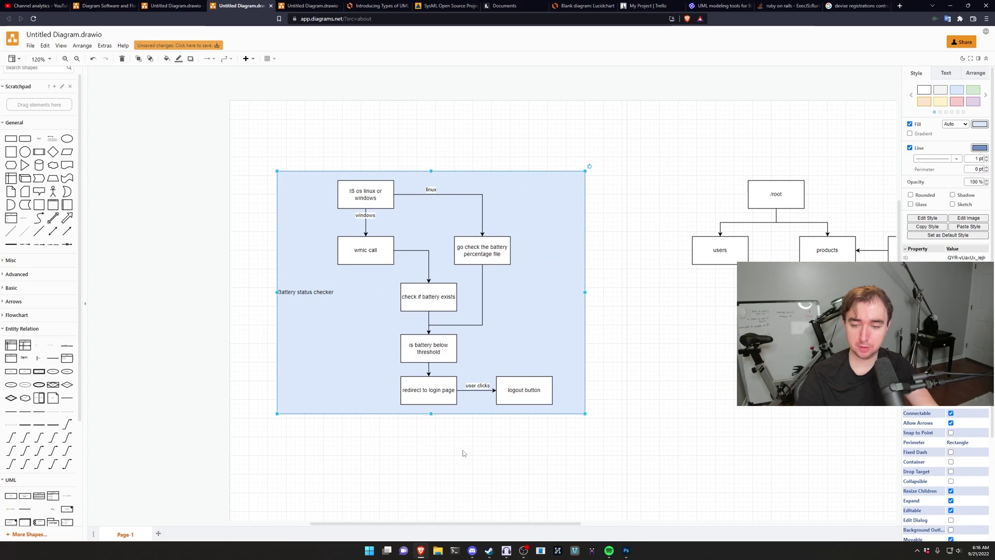
scroll(461, 448, "up", 2)
scroll(460, 445, "up", 2, "ctrl")
scroll(460, 445, "down", 2)
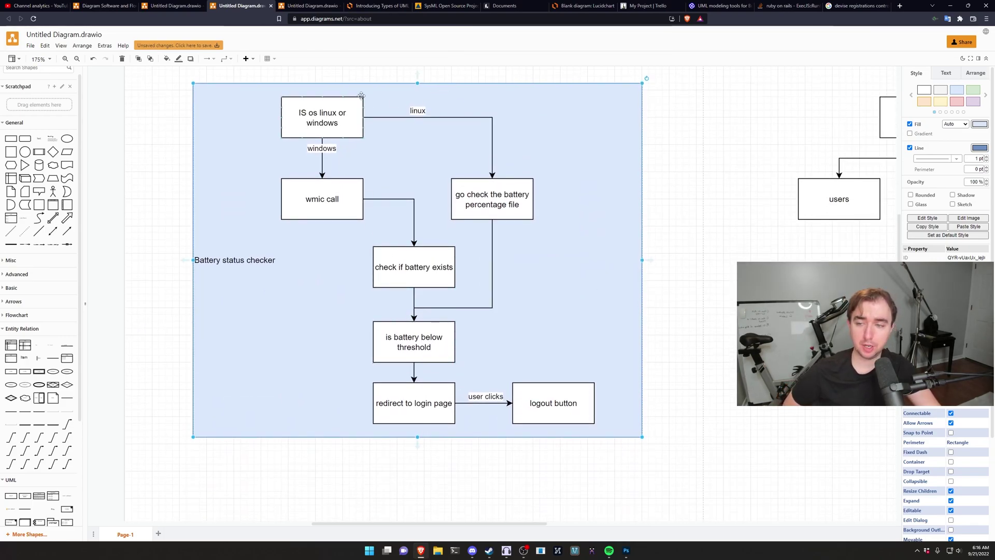
left_click_drag(270, 73, 377, 164)
left_click(296, 106)
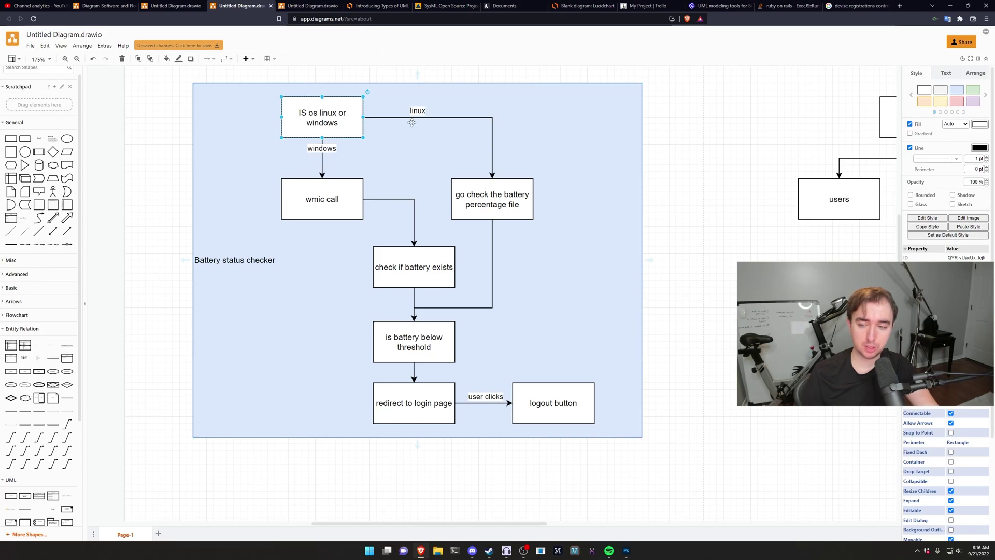
double_click(329, 218)
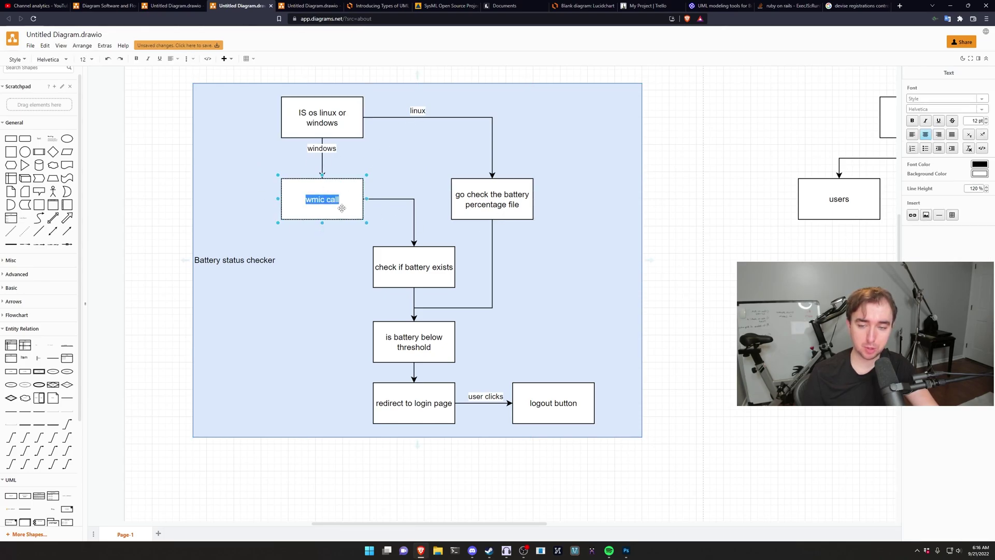
left_click(668, 222)
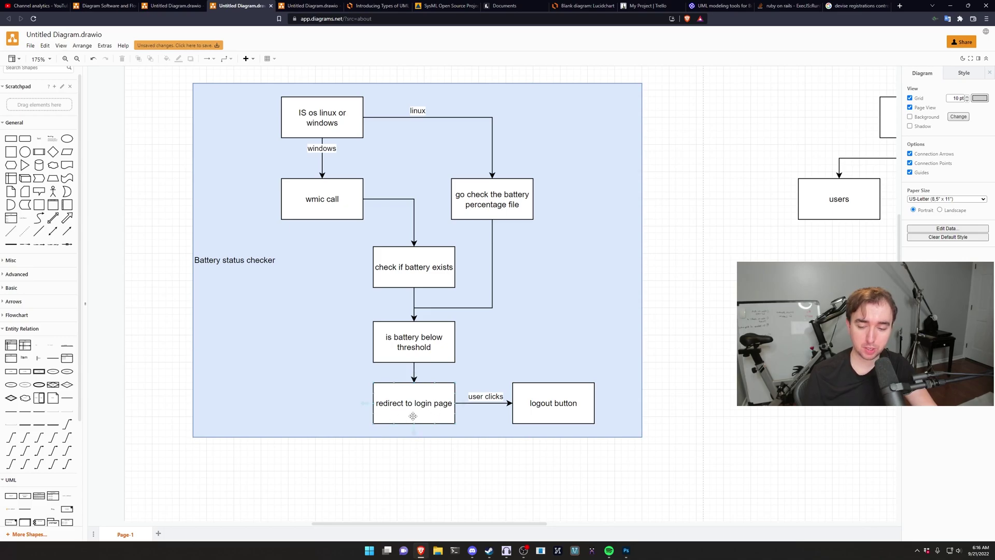
left_click(544, 402)
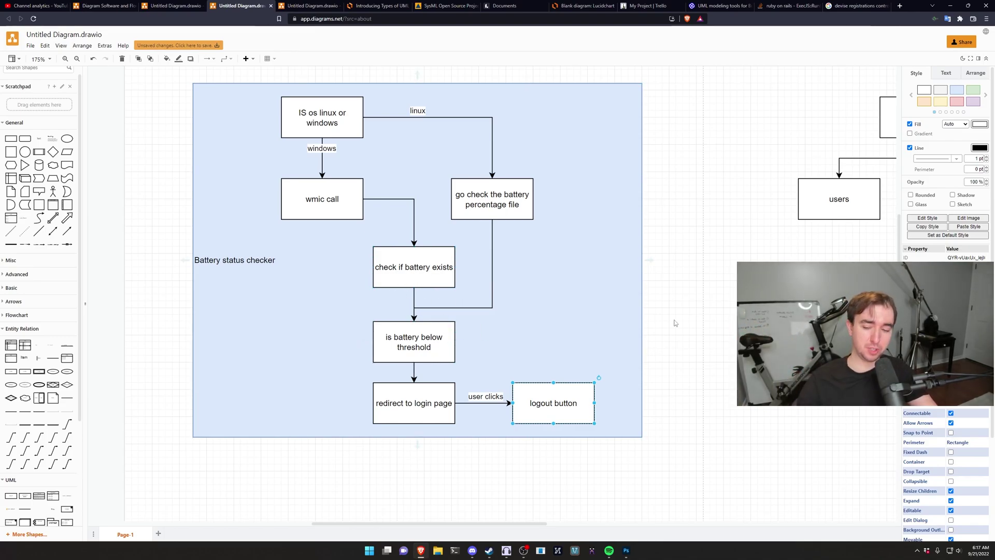
left_click(767, 347)
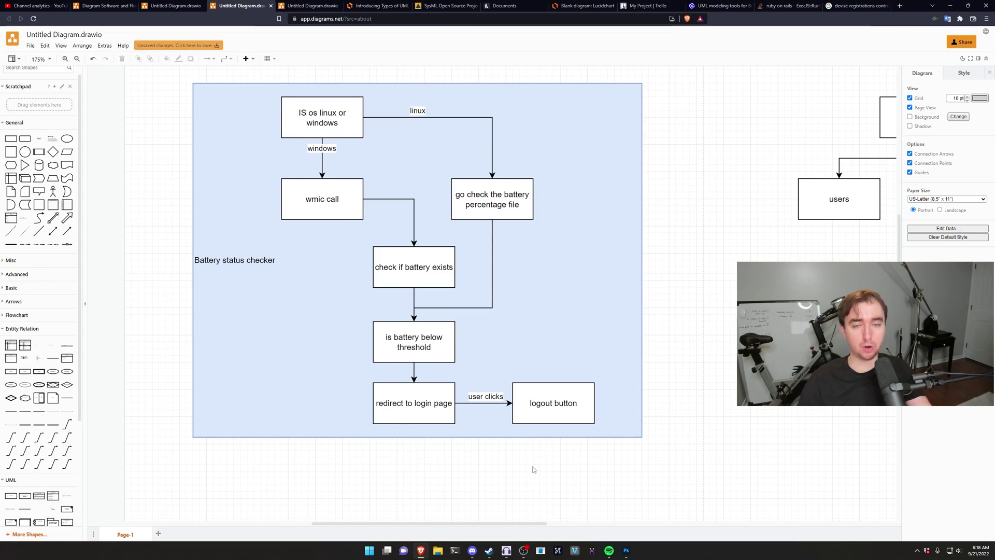
Add a large rectangle that covers the whole /root, users and products chart.
left_click_drag(542, 525, 654, 520)
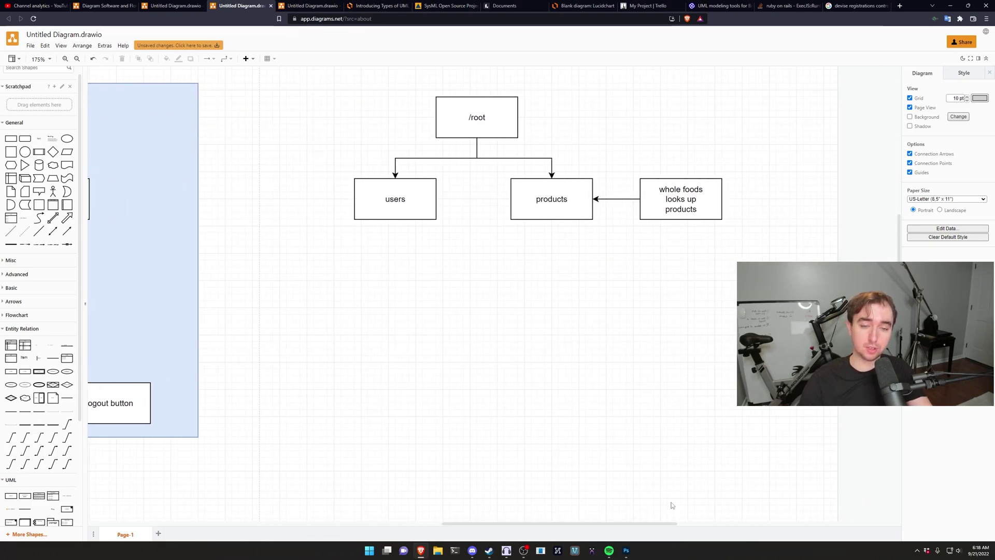
left_click_drag(344, 288, 765, 214)
left_click(765, 214)
scroll(518, 207, "down", 5)
scroll(310, 154, "up", 2)
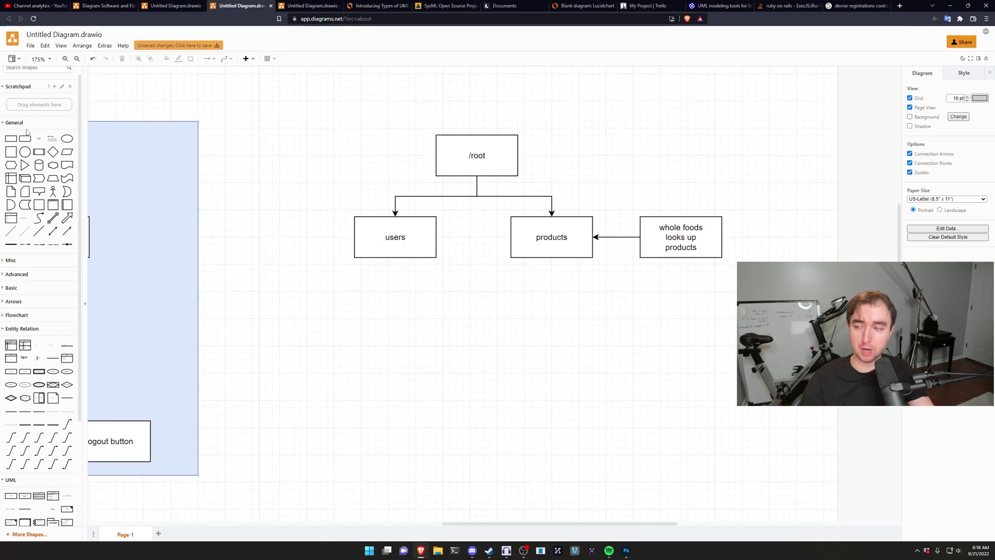
left_click_drag(11, 141, 803, 359)
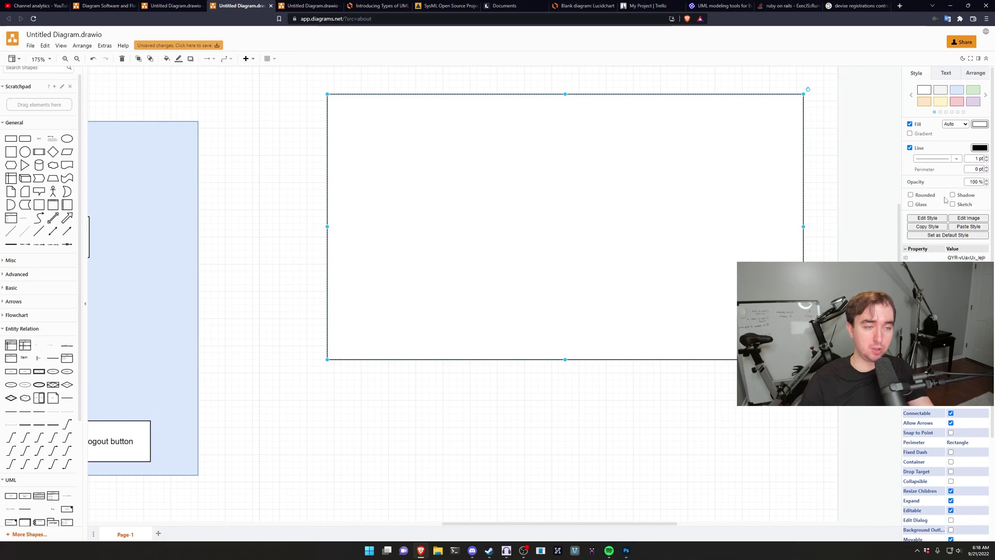
Send the large rectangle behind the /root chart's shapes and give it the light green style.
right_click(741, 185)
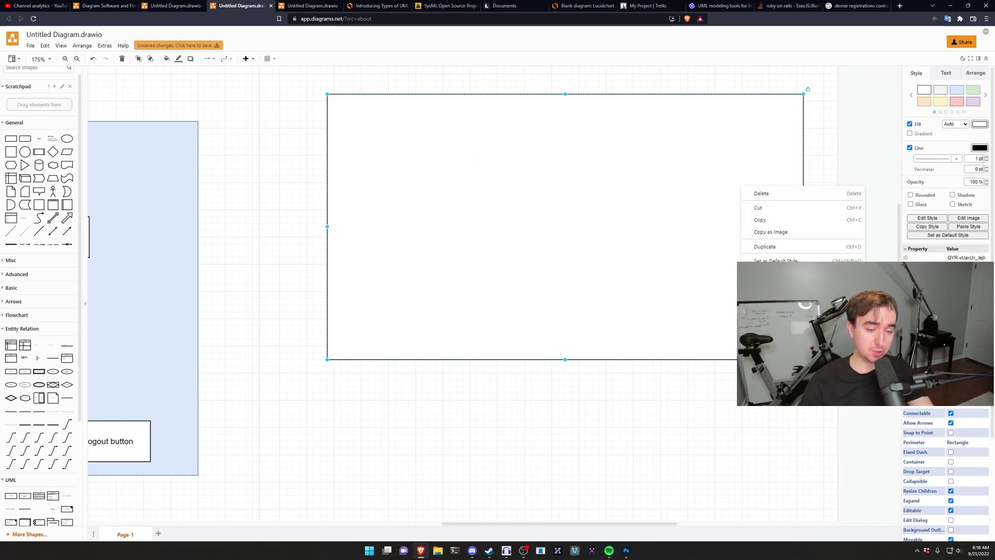
left_click(771, 312)
right_click(770, 290)
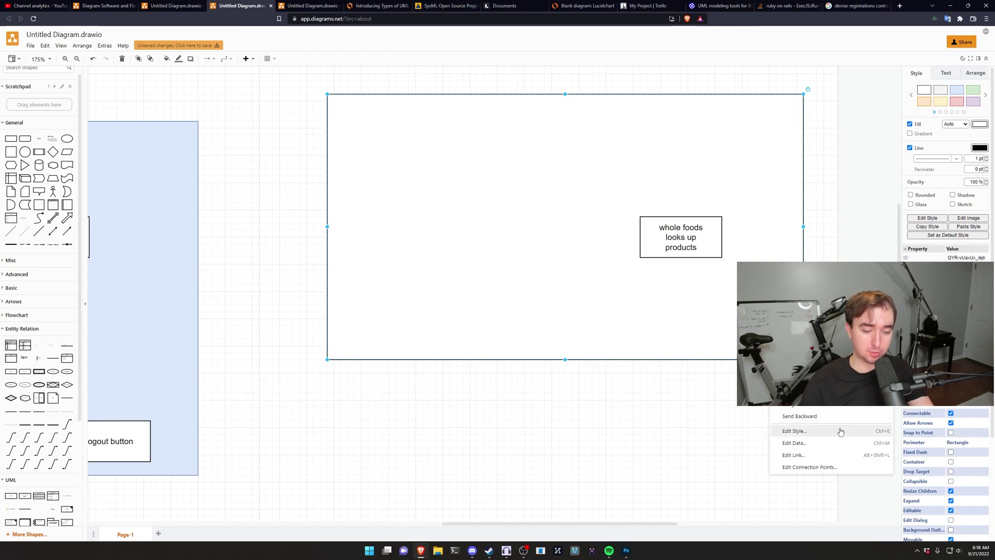
left_click(799, 416)
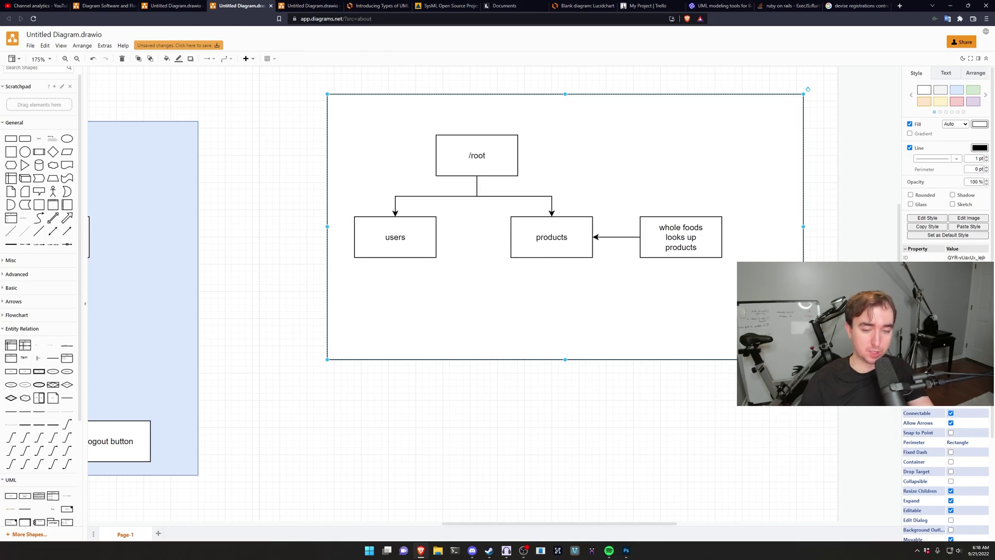
left_click(972, 91)
key("Escape")
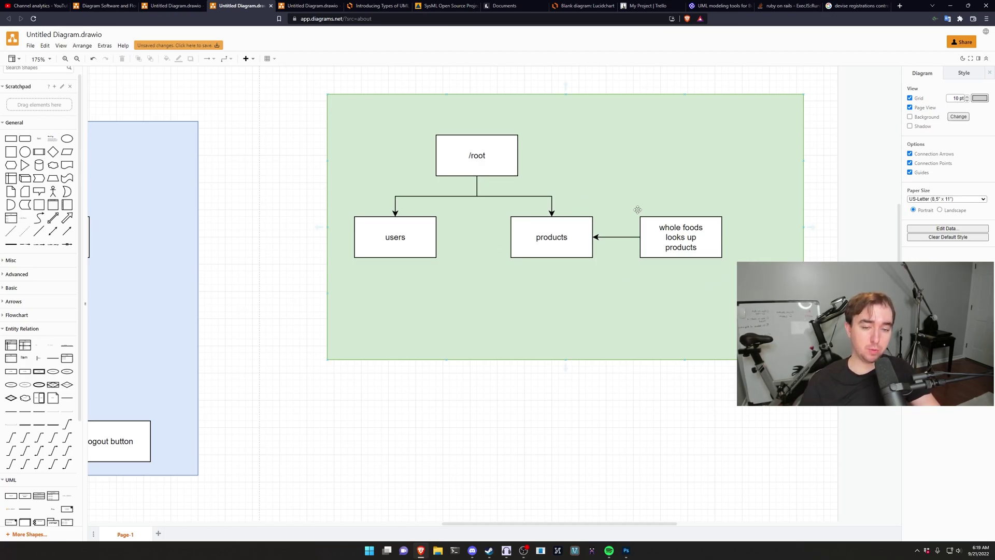
Move the "whole foods looks up products" box slightly farther from the products box.
mouse_move(711, 241)
left_mouse_down()
mouse_move(738, 242)
mouse_move(724, 239)
left_mouse_up()
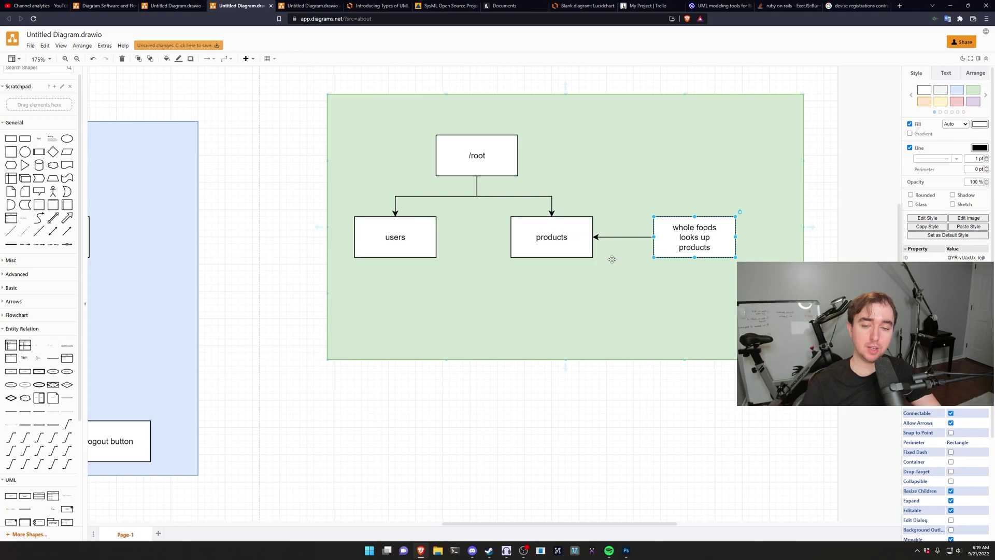
left_click(479, 161)
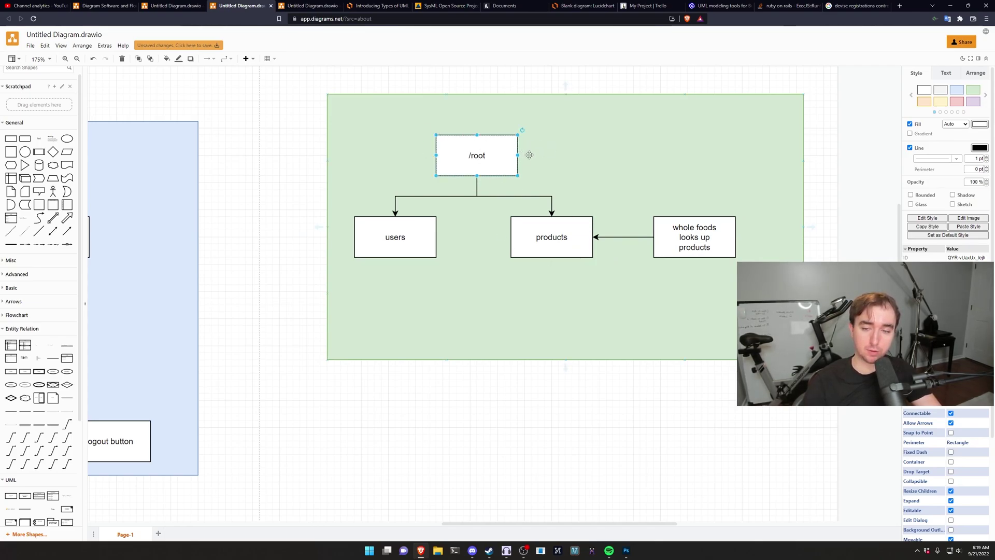
left_click(253, 229)
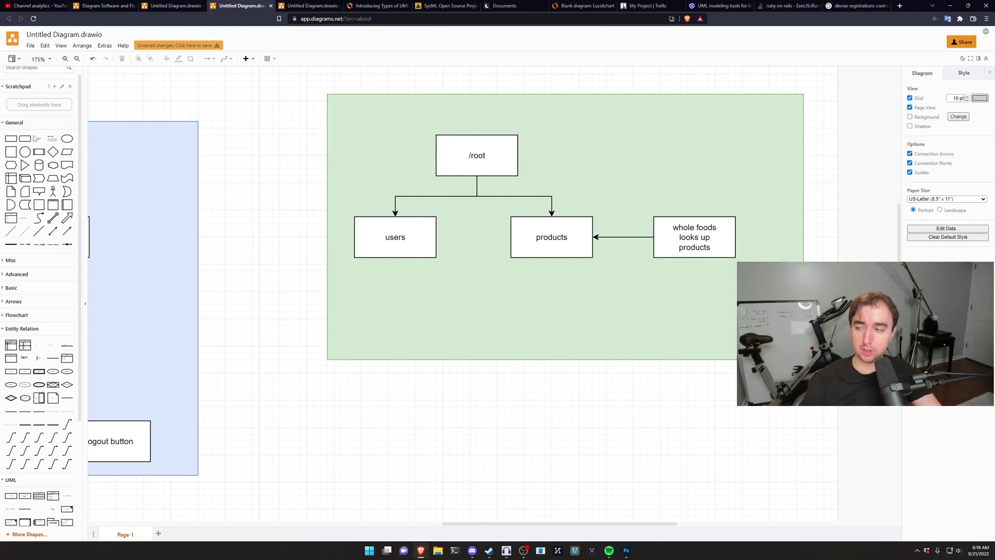
Add the text label "Food API Idk" in the upper-left corner of the green rectangle.
left_click_drag(35, 138, 352, 104)
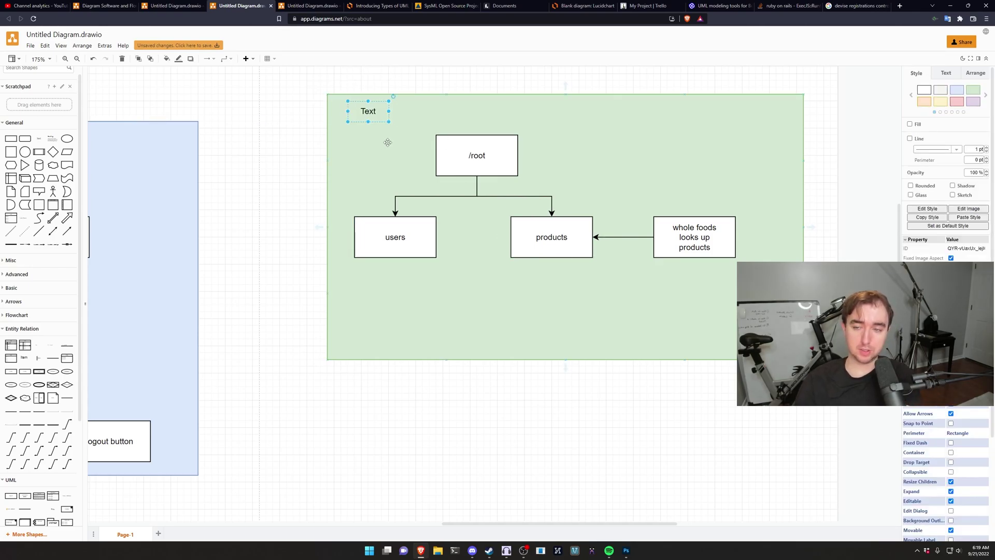
type("Food API")
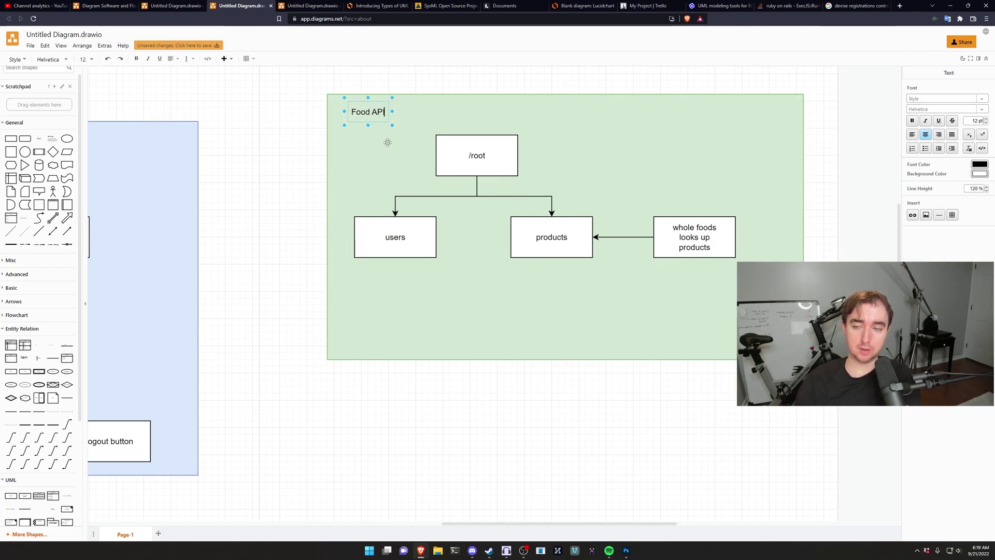
type(" Idk")
left_click(614, 253)
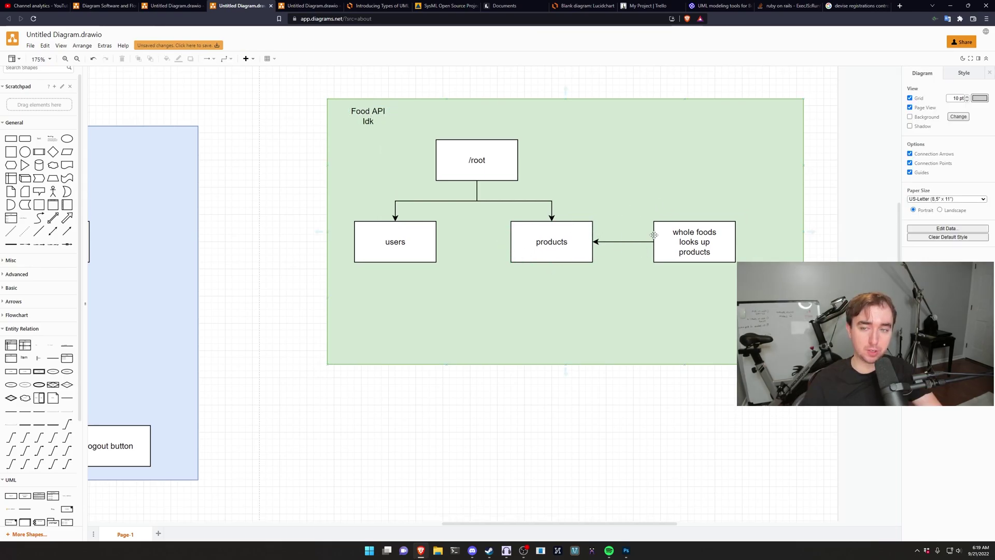
Move the "whole foods looks up products" box closer to products and shrink the green rectangle's width and height around the chart.
left_click(689, 242)
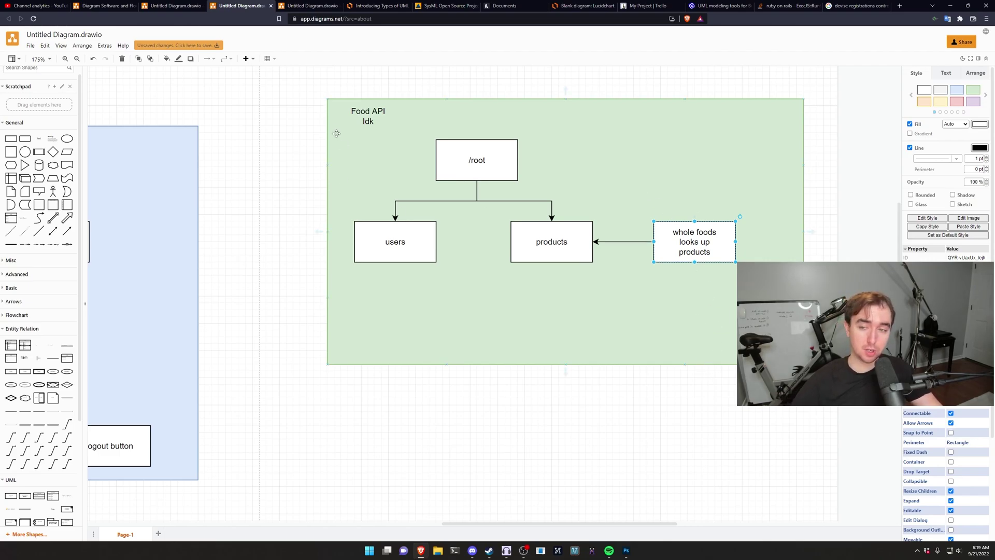
left_click_drag(715, 249, 680, 249)
left_click(847, 228)
left_click(799, 240)
left_click_drag(803, 231, 728, 241)
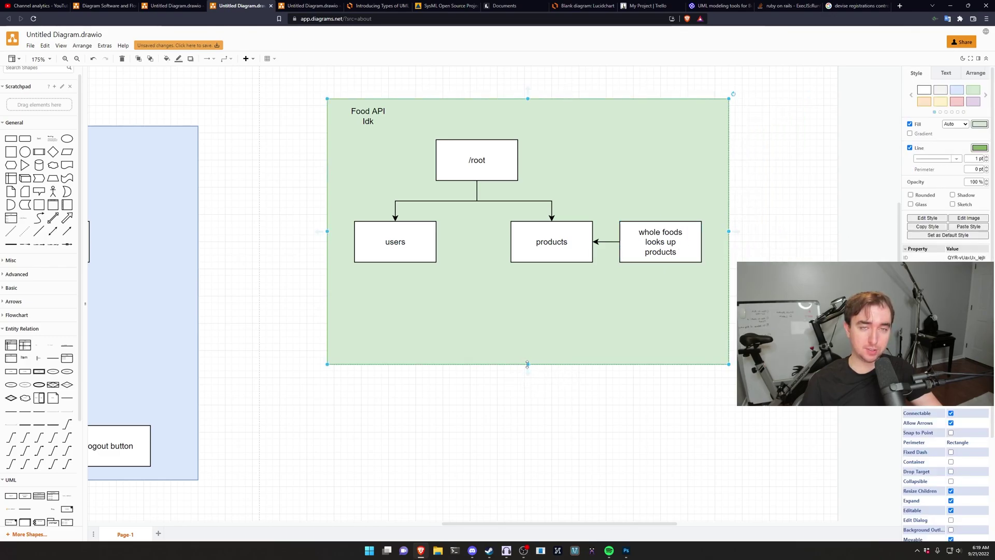
left_click_drag(527, 364, 528, 297)
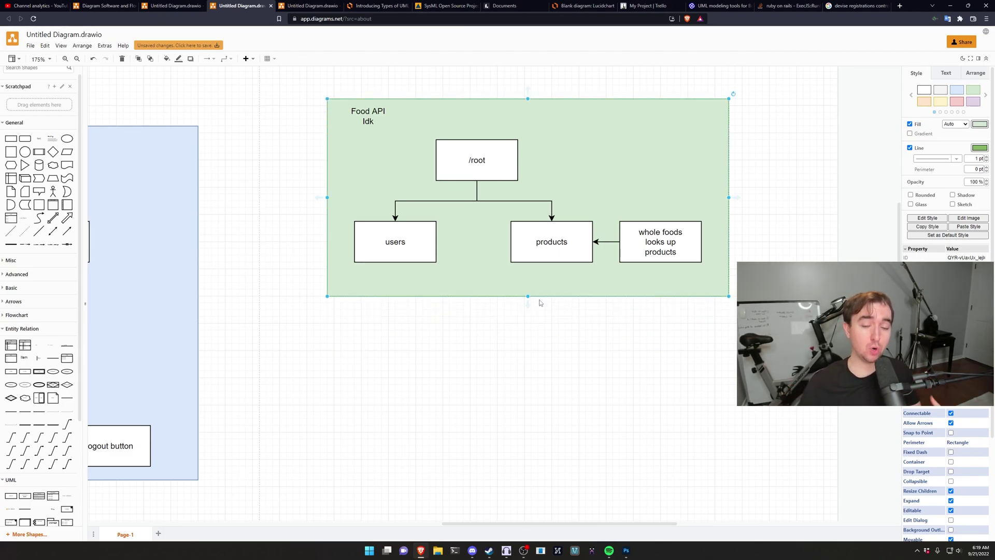
left_click(543, 304)
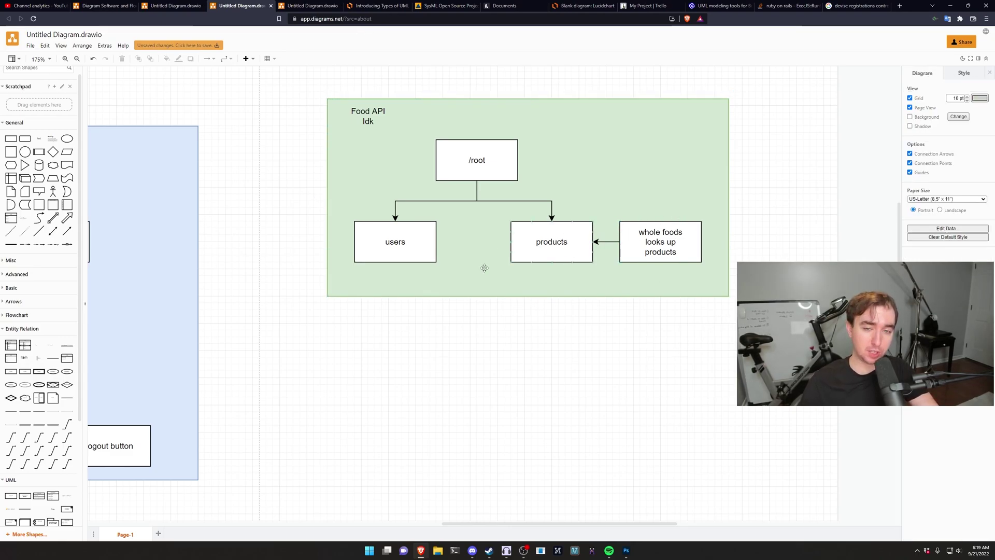
left_click(630, 264)
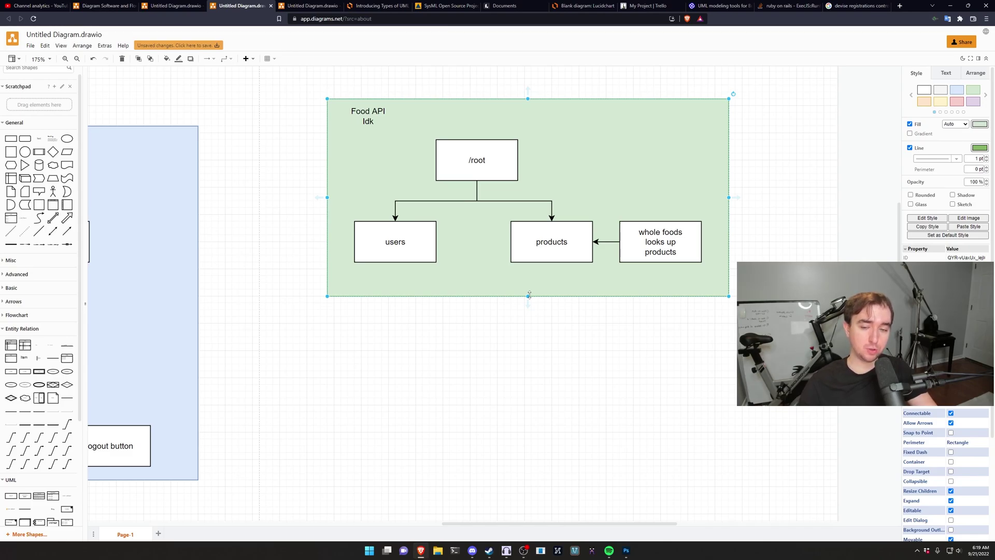
left_click(710, 307)
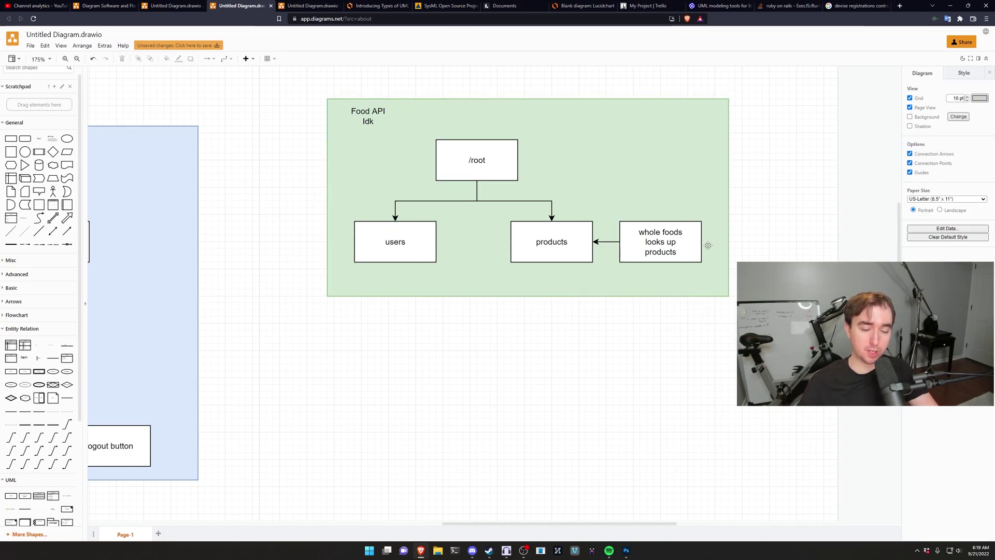
left_click(477, 253)
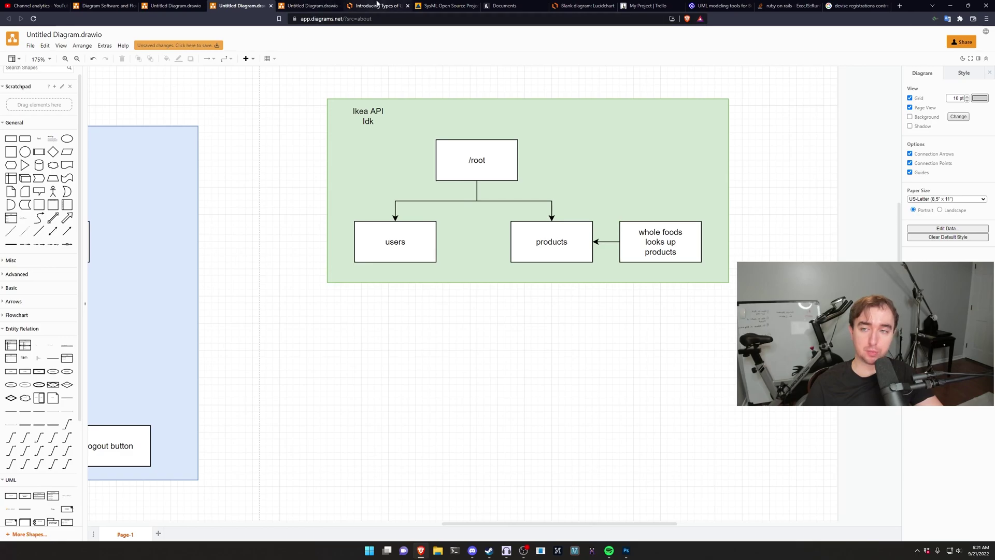
Switch to the Lucidchart article on UML diagram types, examine its class and component diagrams, and open the class diagram example.
left_click(377, 6)
scroll(491, 234, "down", 4)
scroll(487, 234, "down", 15)
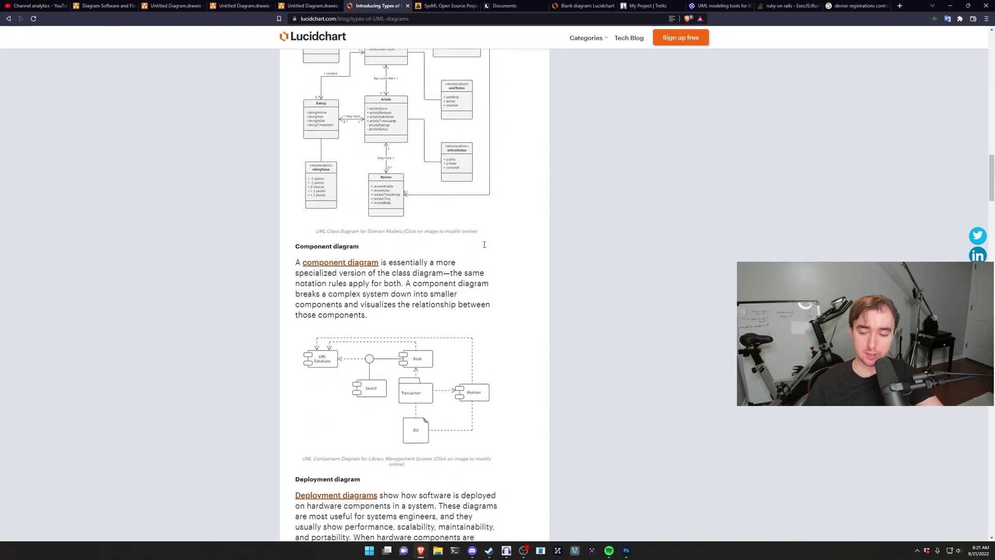
scroll(419, 214, "up", 3)
scroll(419, 214, "up", 3)
left_click(424, 331)
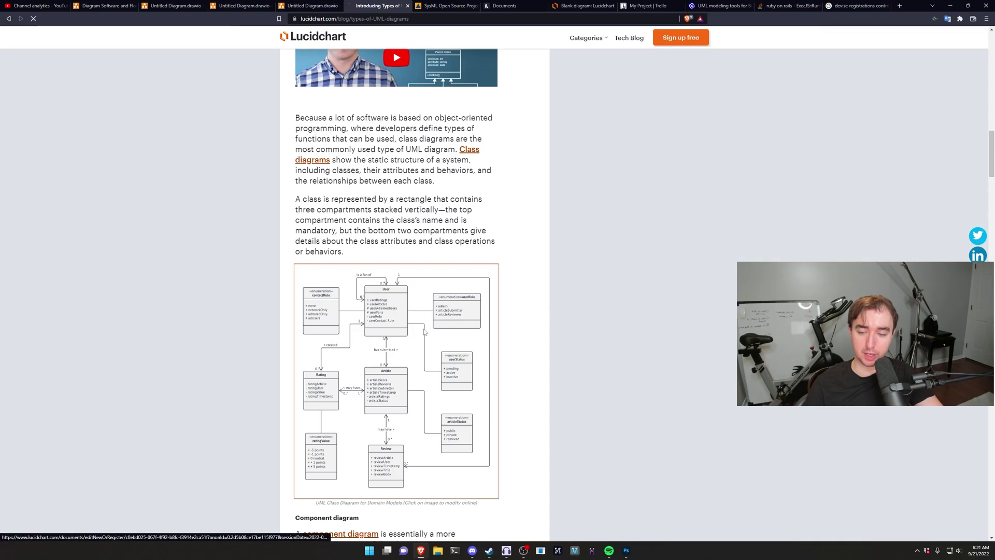
Try the visibility symbols - and # for admin in the userRole enumeration box, and put + back in front of it.
scroll(472, 322, "down", 2)
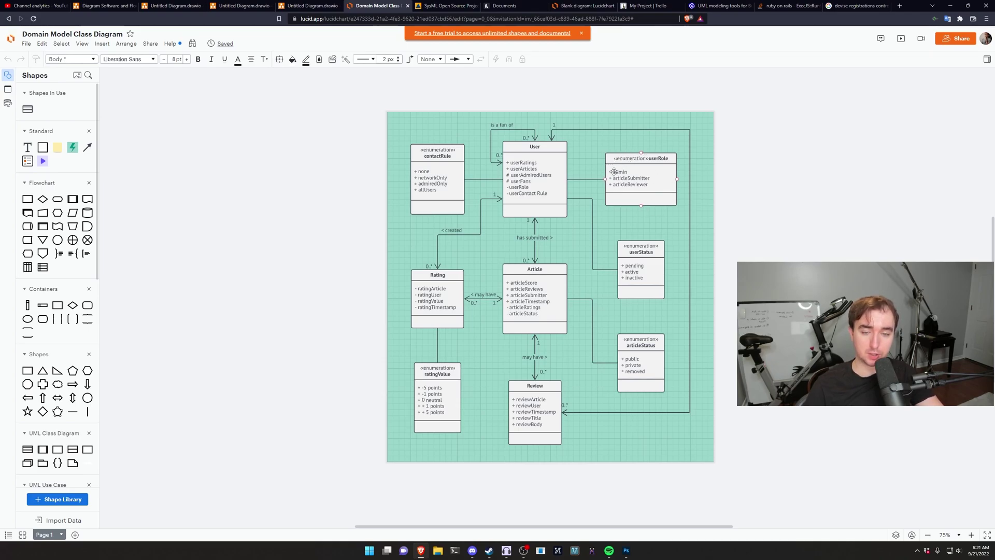
left_click(613, 171)
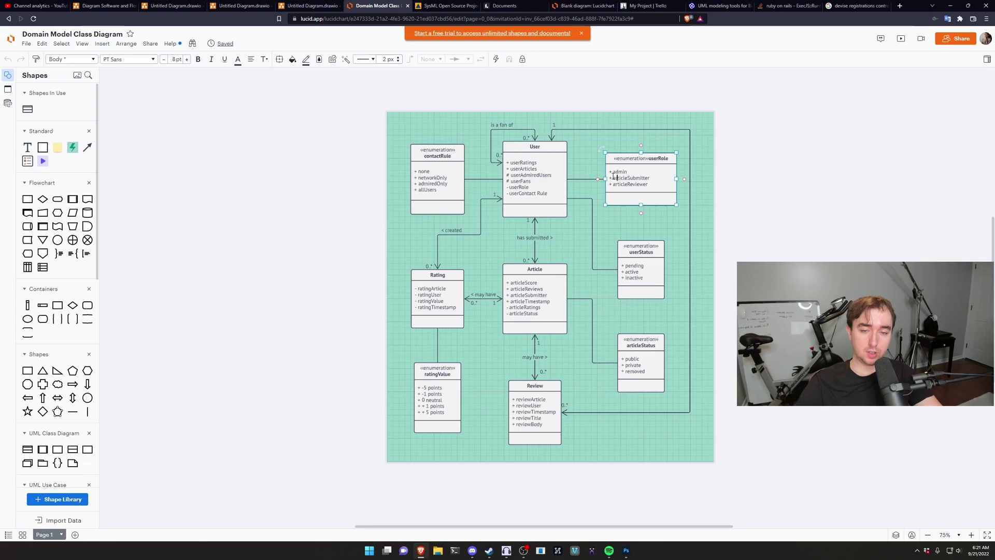
scroll(614, 176, "up", 5)
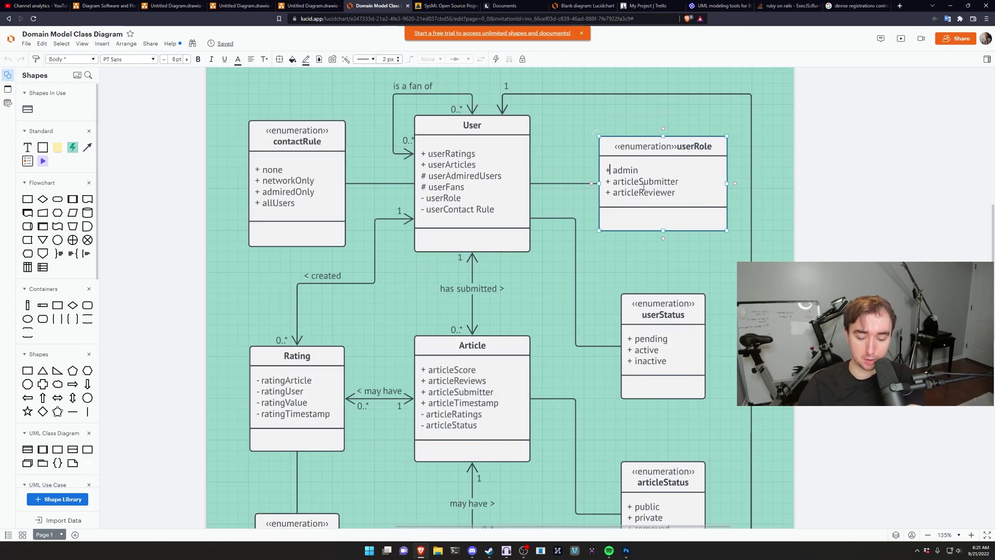
key("BackSpace")
type("-")
key("BackSpace")
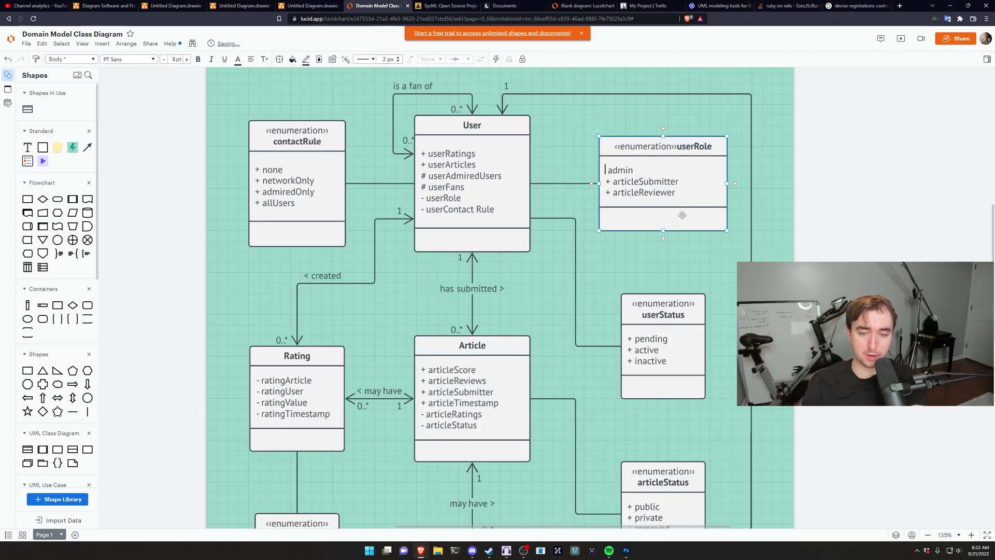
type("#")
key("BackSpace")
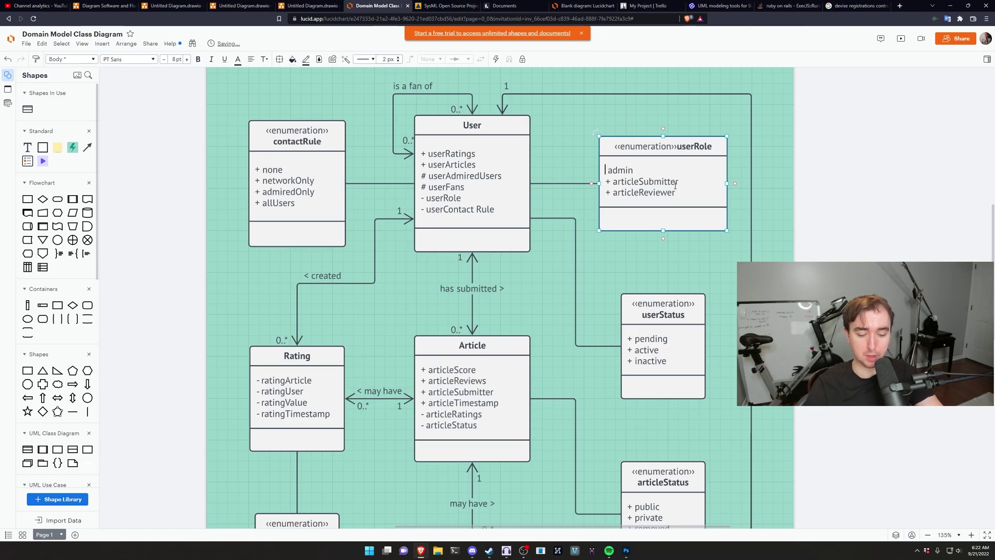
type("+")
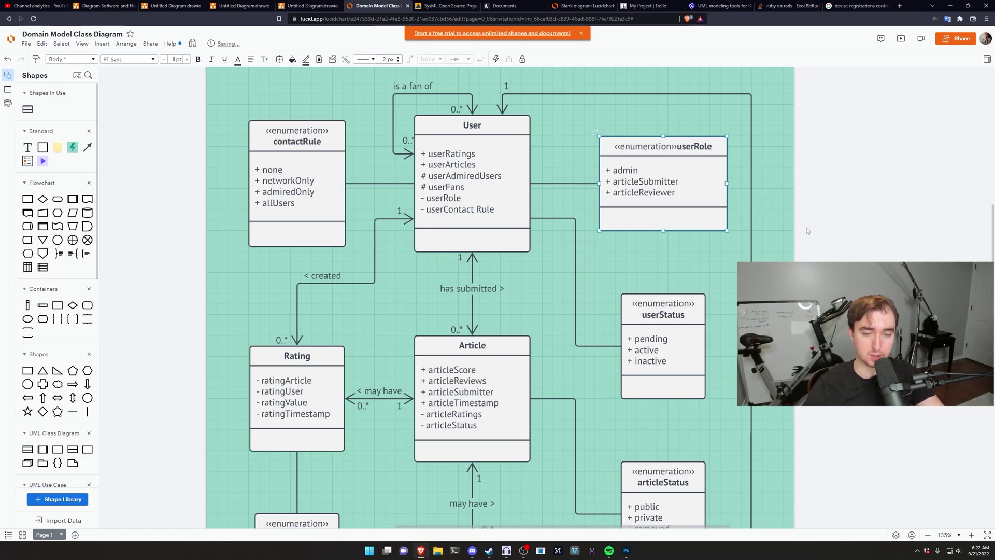
left_click(738, 198)
left_click(682, 185)
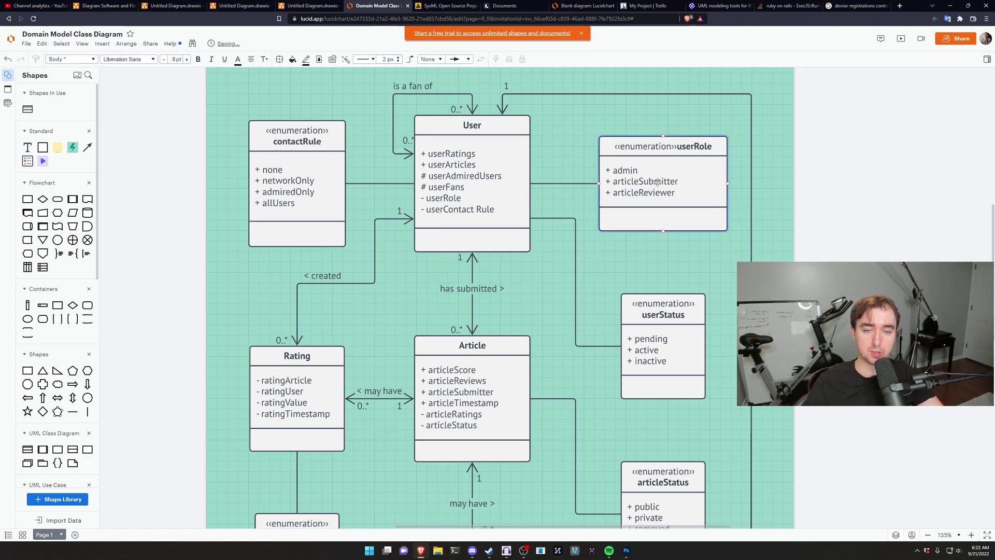
Examine the whole Domain Model Class Diagram, highlighting all its classes, enumerations and connectors before clearing the selection.
scroll(683, 185, "down", 3)
scroll(683, 185, "up", 2)
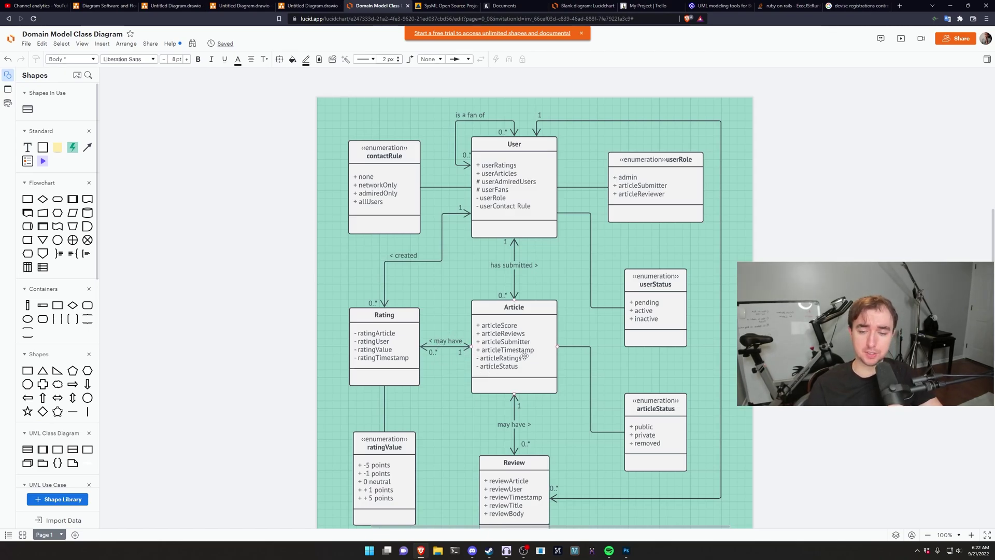
scroll(674, 403, "down", 1)
left_click_drag(274, 118, 789, 457)
scroll(777, 508, "down", 1)
scroll(791, 457, "up", 2)
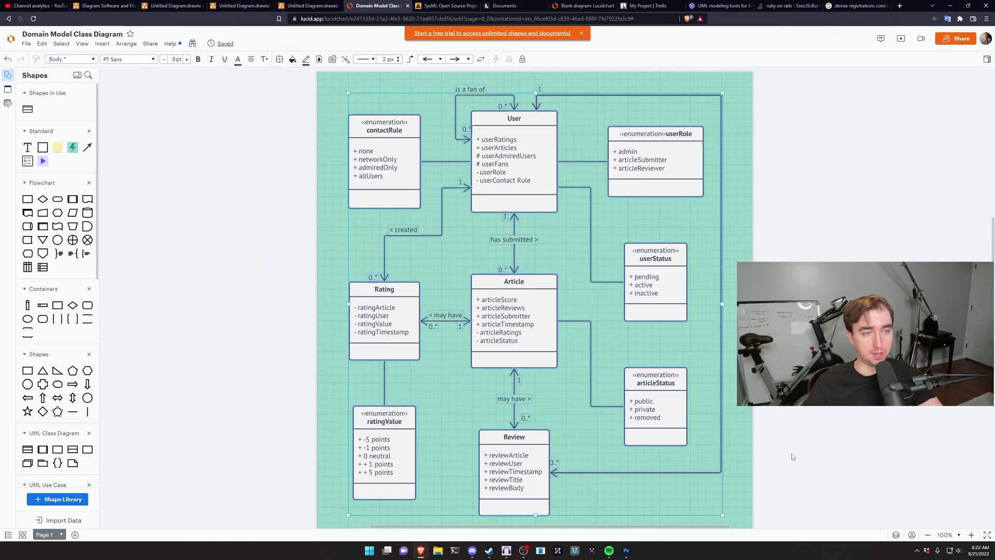
left_click(809, 449)
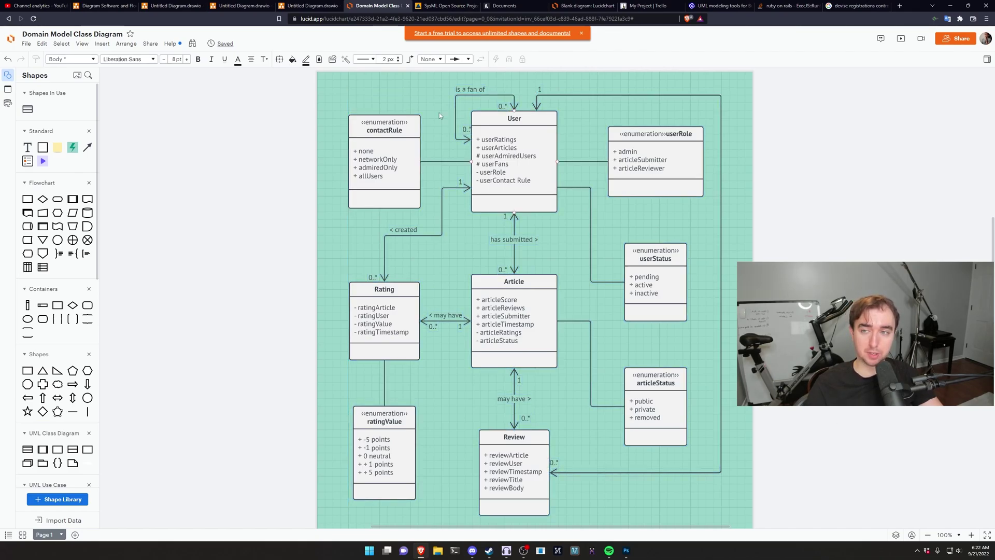
Switch to the SysML Open Source Project page and look over its diagram taxonomy for Agile MBSE methods.
left_click(418, 5)
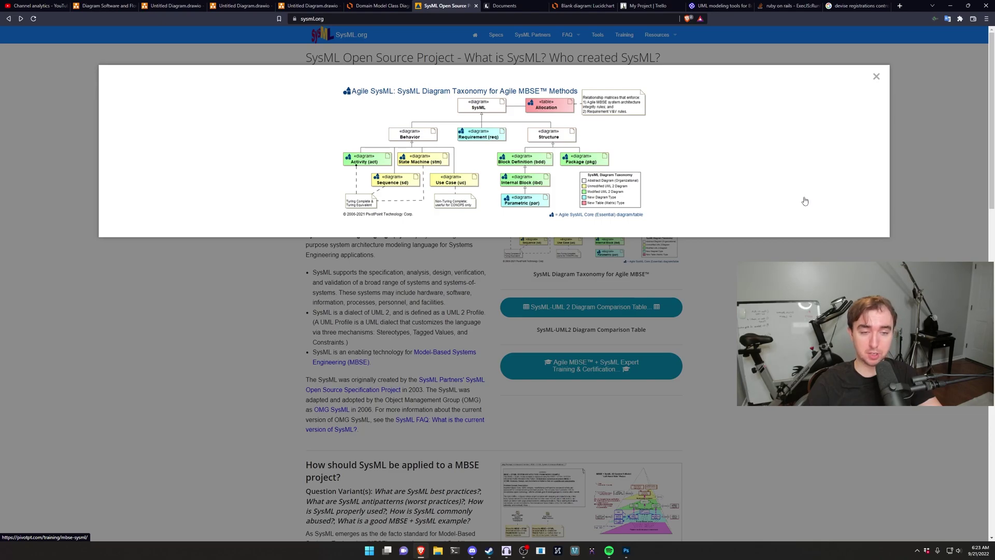
left_click(826, 142)
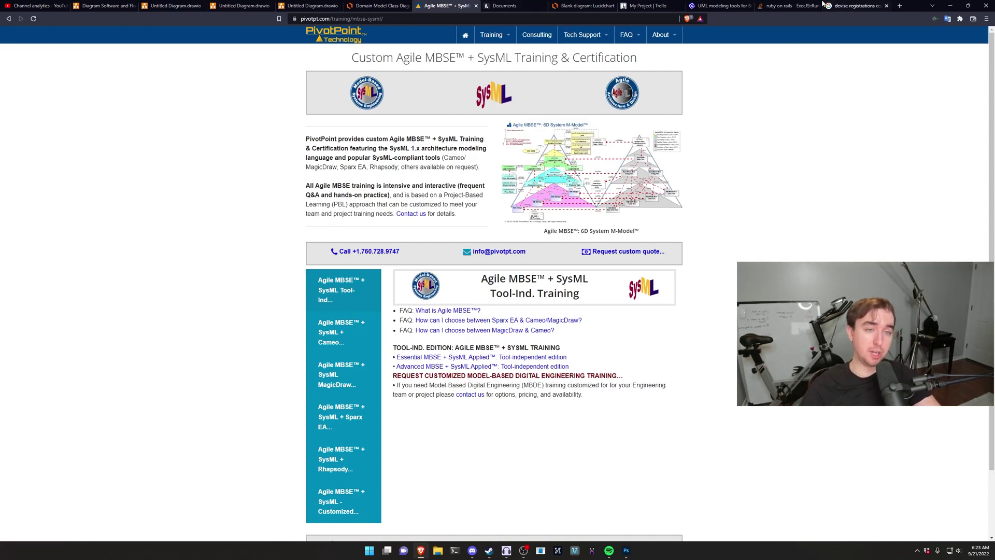
Switch to the Stack Overflow question on the ExecJS::Runtime Error and place the browser window side by side with Discord.
left_click(800, 6)
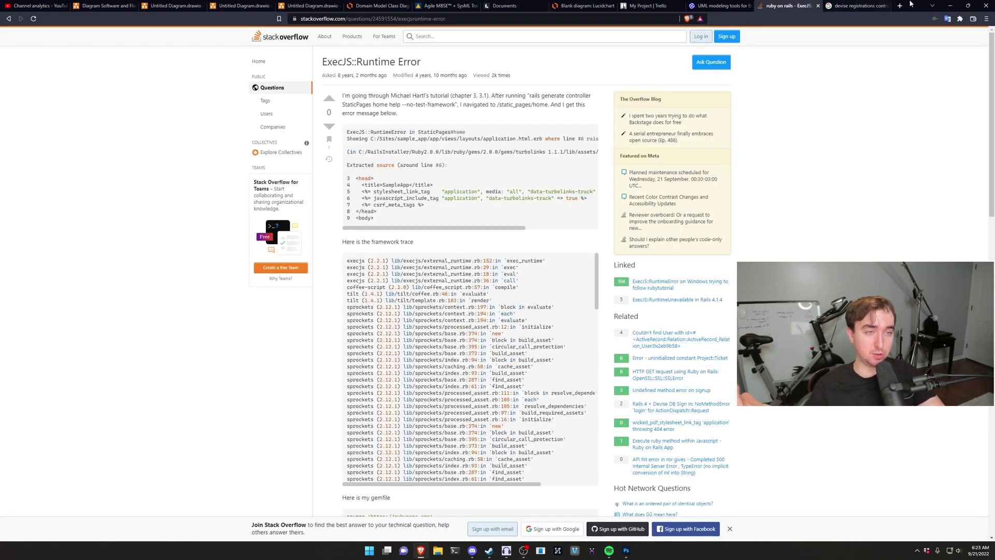
left_click_drag(914, 6, 1, 122)
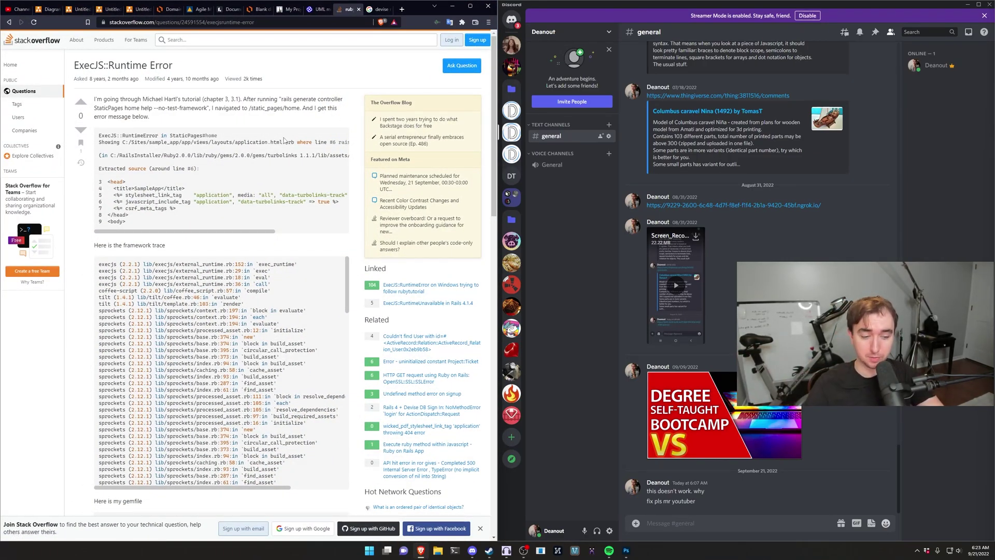
Copy the line "ExecJS::RuntimeError in StaticPages#home" from the Stack Overflow question and send it in Discord's general channel.
left_click_drag(164, 220, 195, 228)
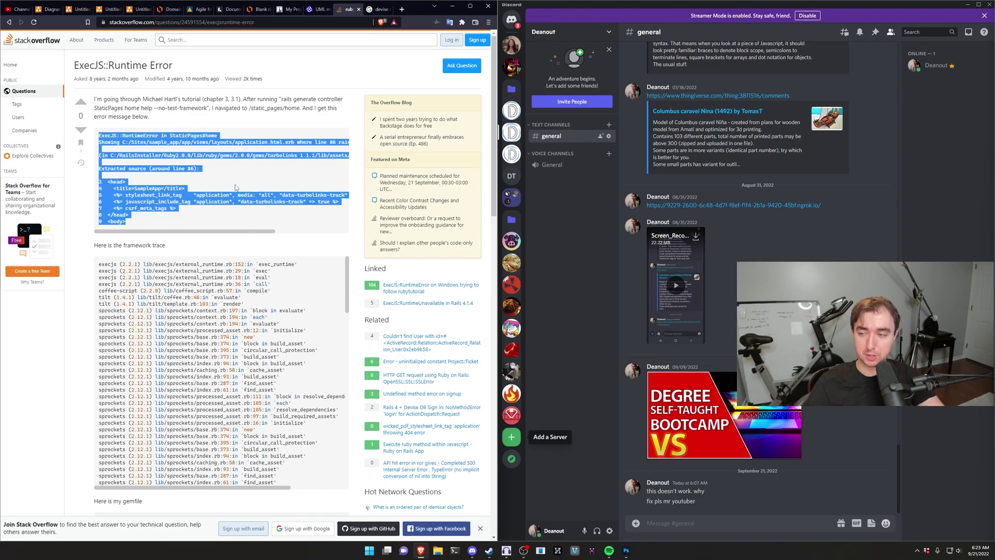
left_click_drag(248, 137, 98, 137)
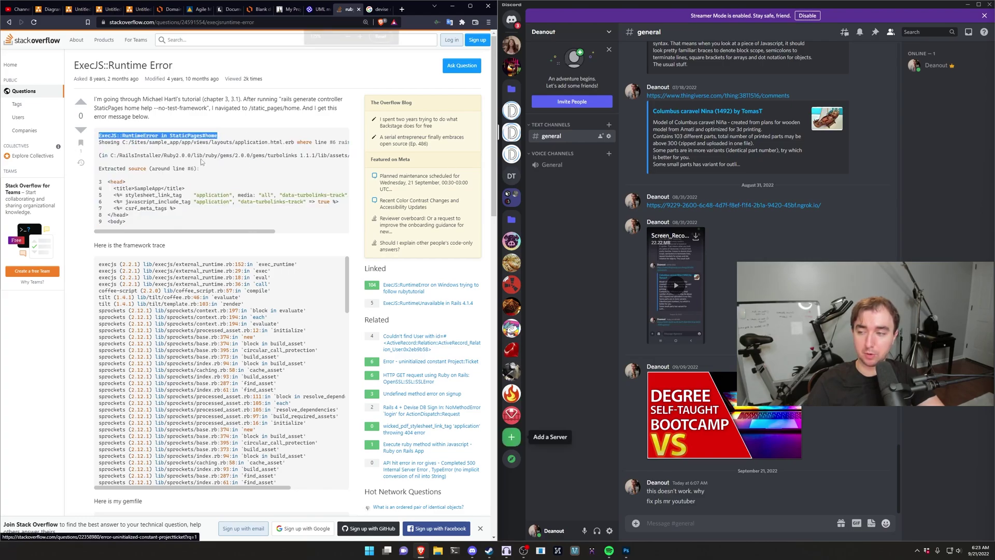
scroll(179, 155, "up", 3)
scroll(256, 176, "down", 3)
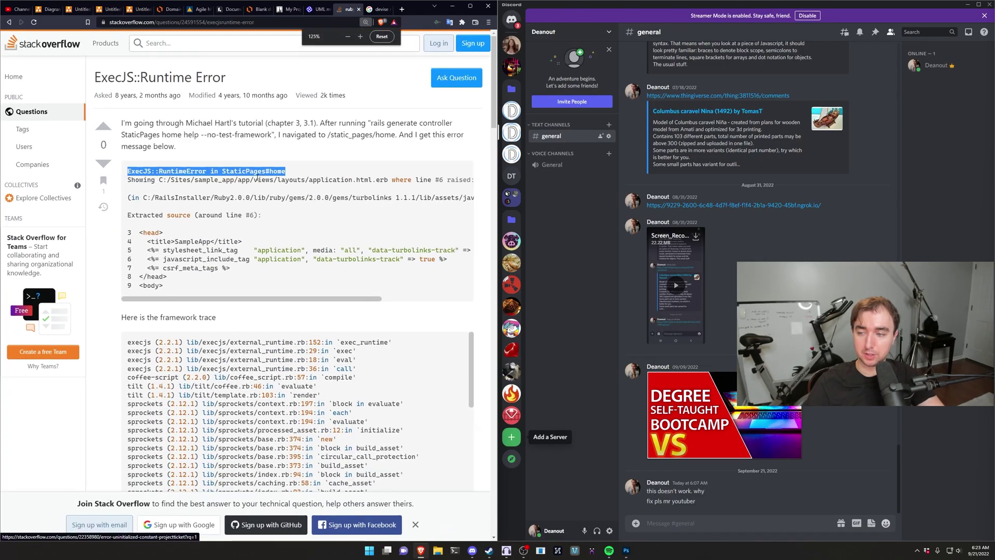
left_click_drag(239, 147, 108, 146)
key("ctrl+c")
left_click(676, 509)
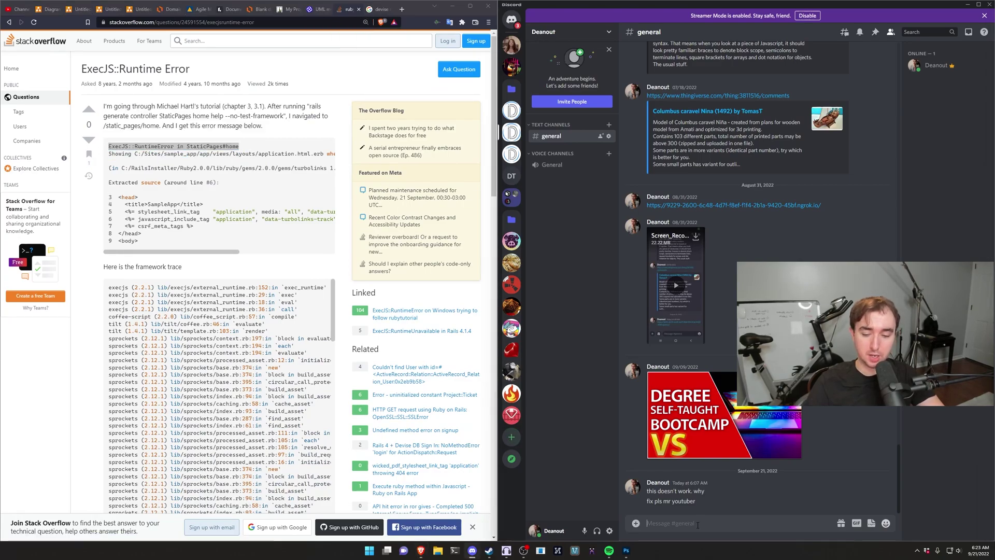
left_click_drag(698, 491, 609, 491)
left_click(704, 509)
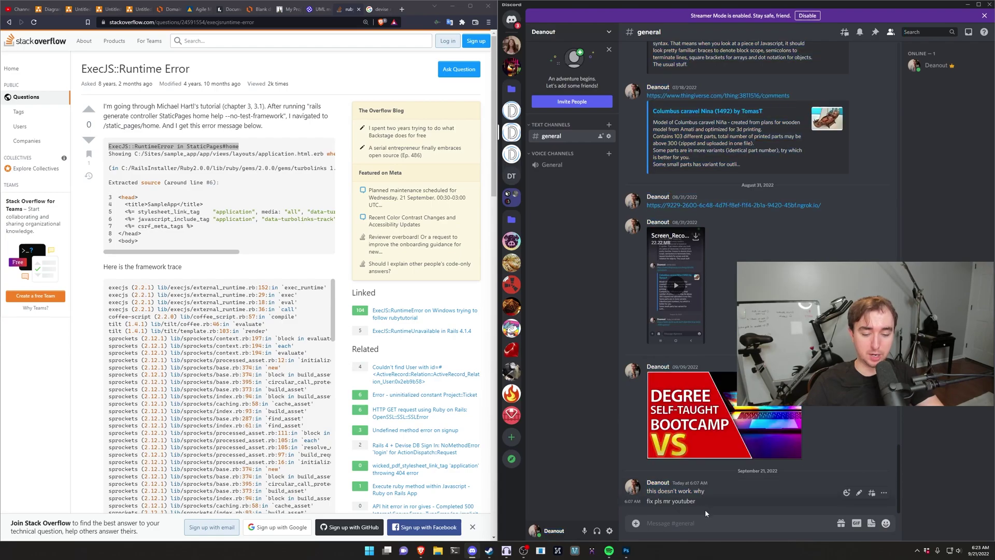
key("ctrl+v")
key("Return")
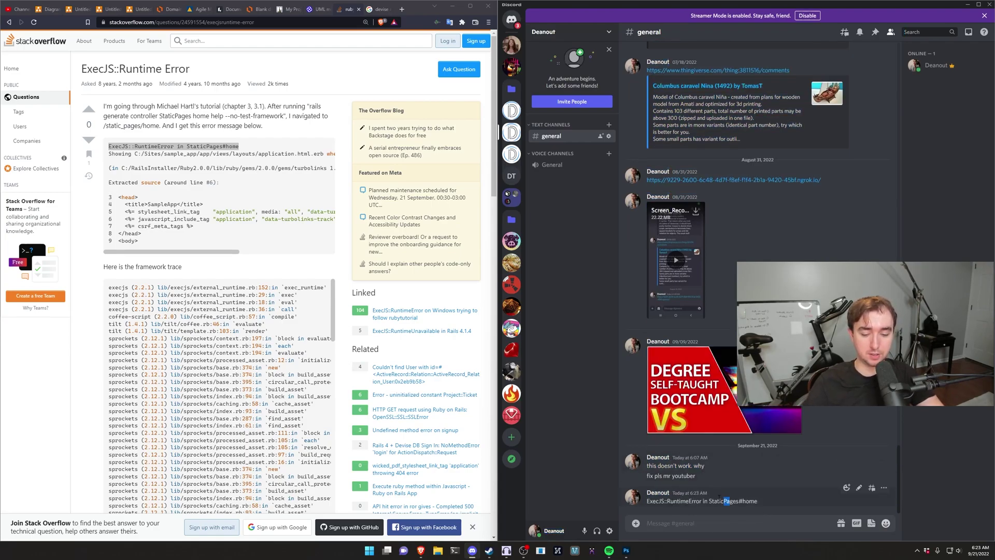
left_click_drag(719, 498, 677, 501)
left_click(775, 502)
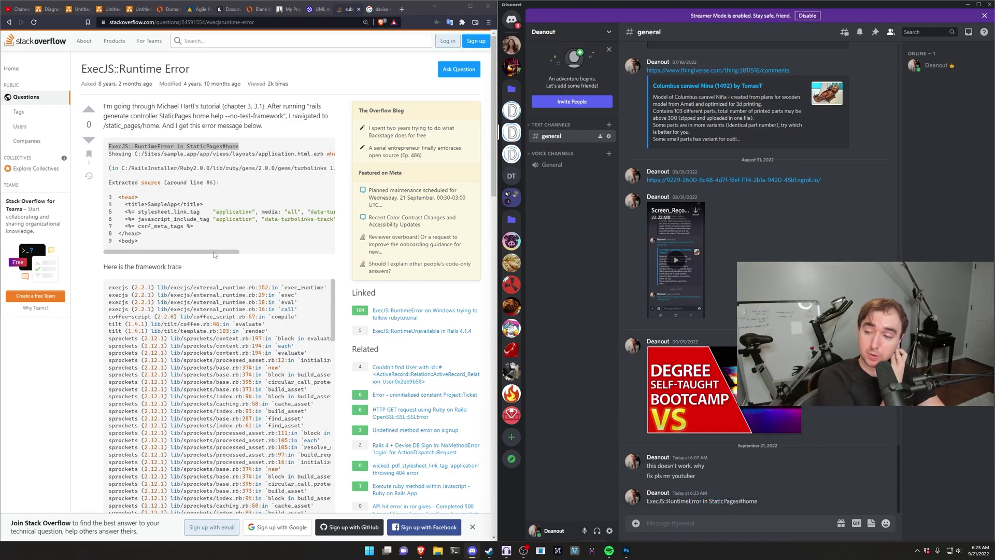
Copy the question's entire first error block, through the <body> line, and send it as a message in Discord's general channel.
left_click_drag(195, 249, 107, 148)
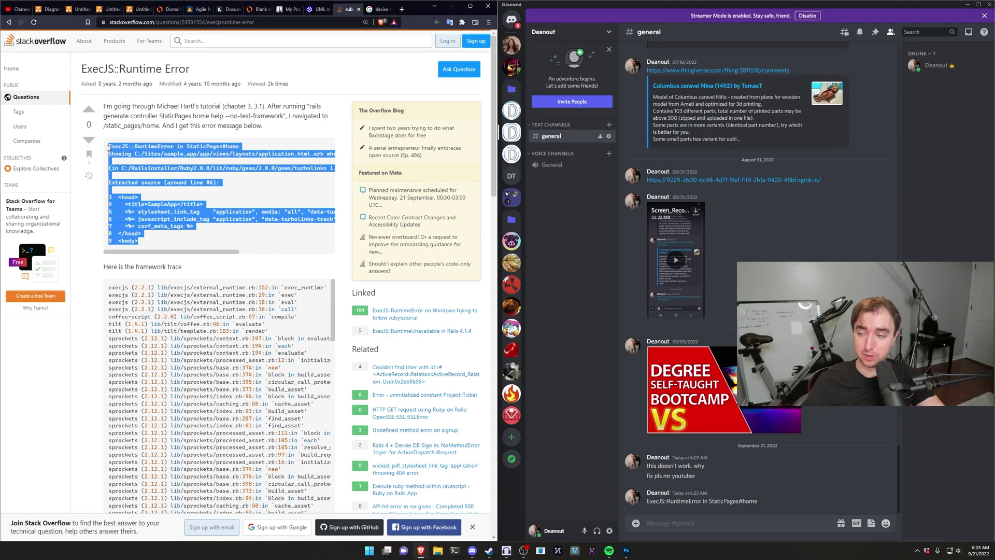
left_click(732, 524)
type("ExecJS::RuntimeError in StaticPages#home Showing C:/Sites/sample_app/app/views/layouts/application.html.erb where line #6 raised:  (in C:/RailsInstaller/Ruby2.0.0/lib/ruby/gems/2.0.0/gems/turbolinks-1.1.1/lib/assets/javascripts/turbolinks.js.coffee)  Extracted source (around line #6):  3 <head> 4 <title>SampleApp</title> 5 <%= stylesheet_link_tag \"application\", media: \"all\", \"data-turbolinks-track\" => true %> 6 <%= javascript_include_tag \"application\", \"data-turbolinks-track\" => true %> 7 <%= csrf_meta_tags %> 8 </head> 9 <body>")
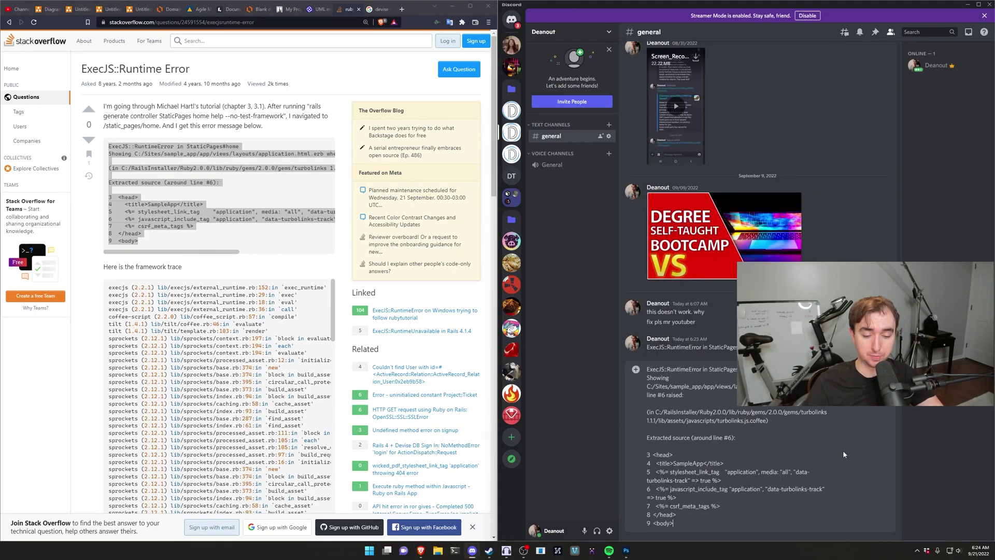
key("Return")
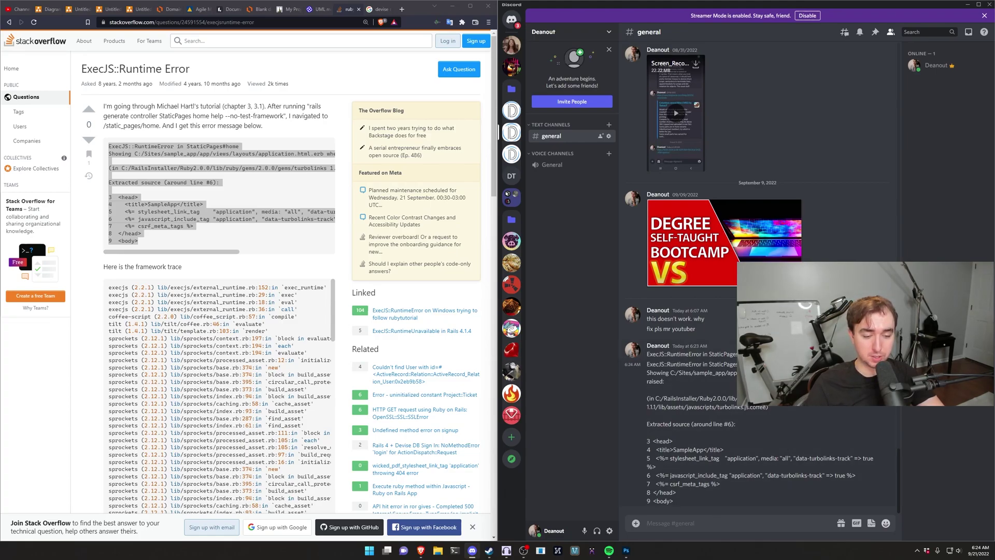
Edit the sent error message so its text is enclosed in triple backticks as a code block, and save it.
right_click(802, 407)
left_click(823, 346)
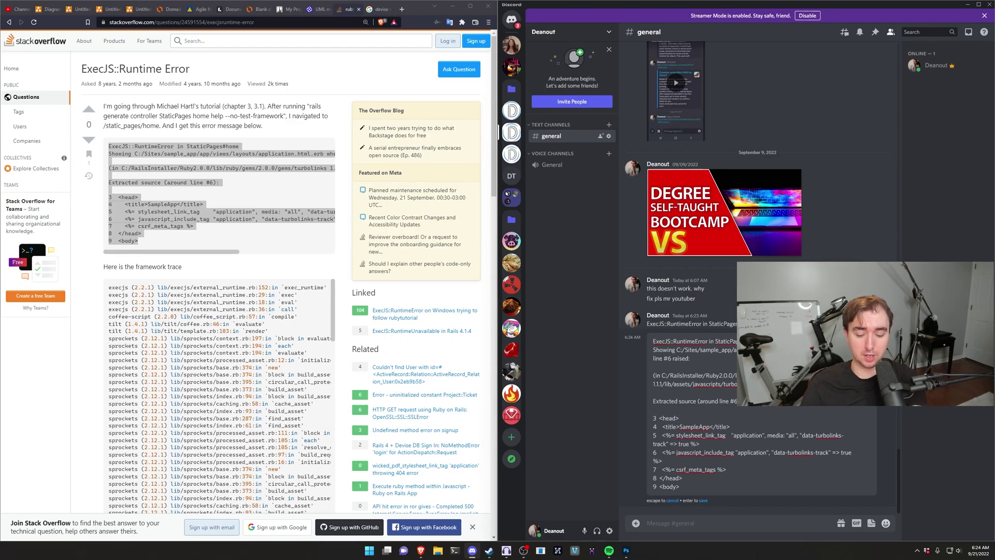
type("```")
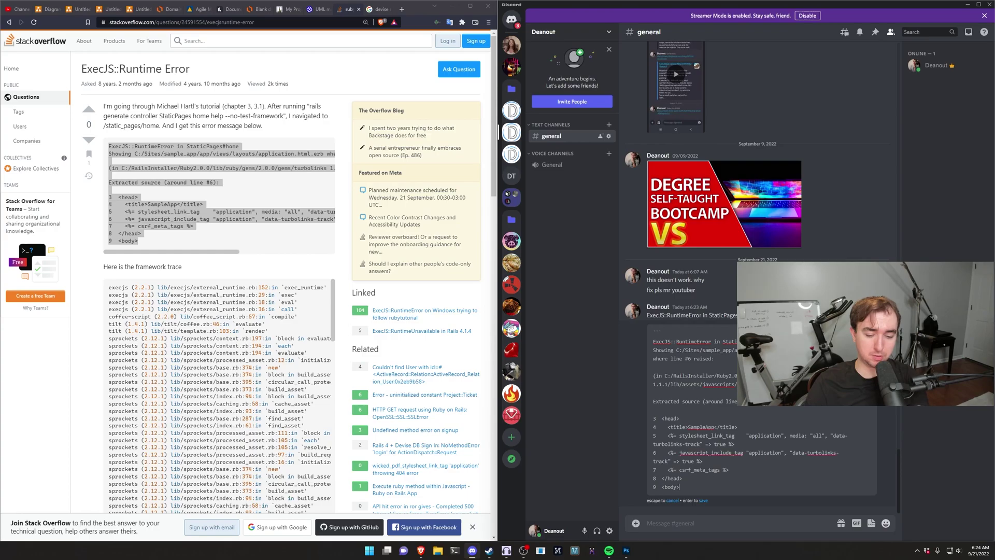
key("shift+Return")
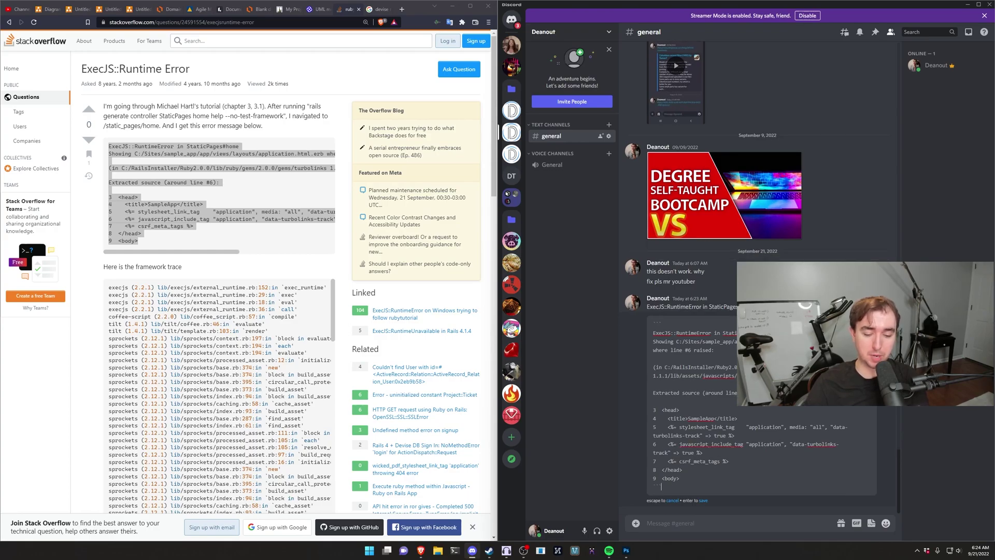
key("Up")
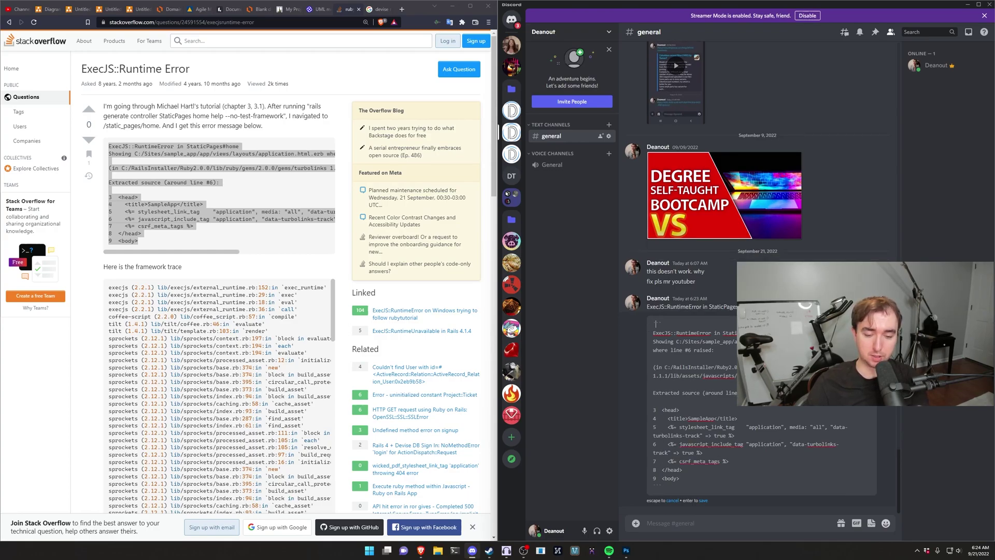
left_click(660, 332)
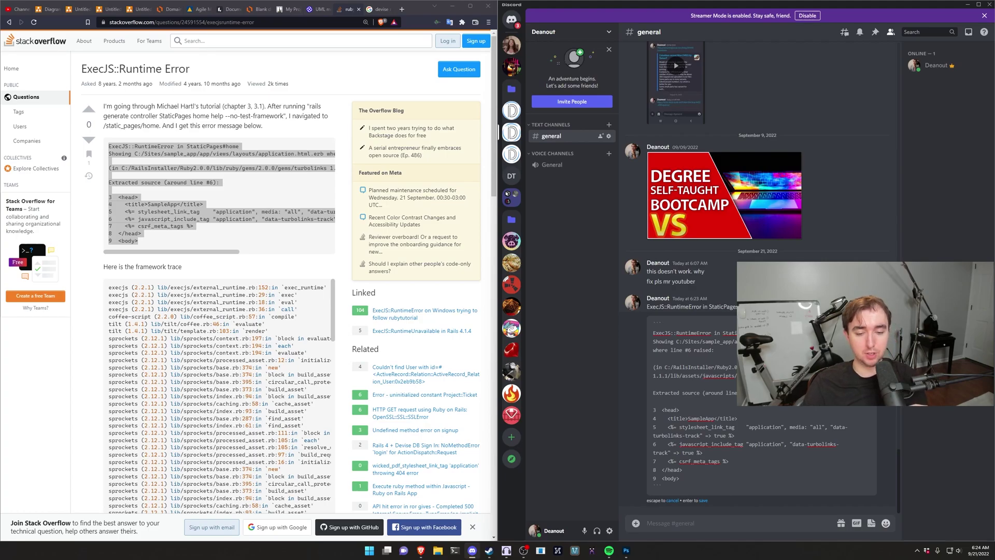
key("Return")
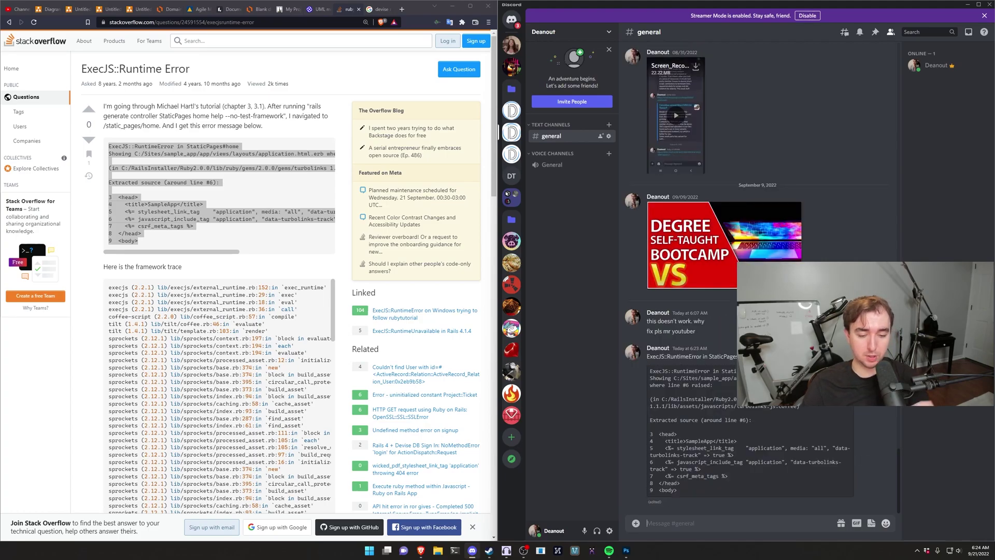
left_click_drag(758, 492, 646, 383)
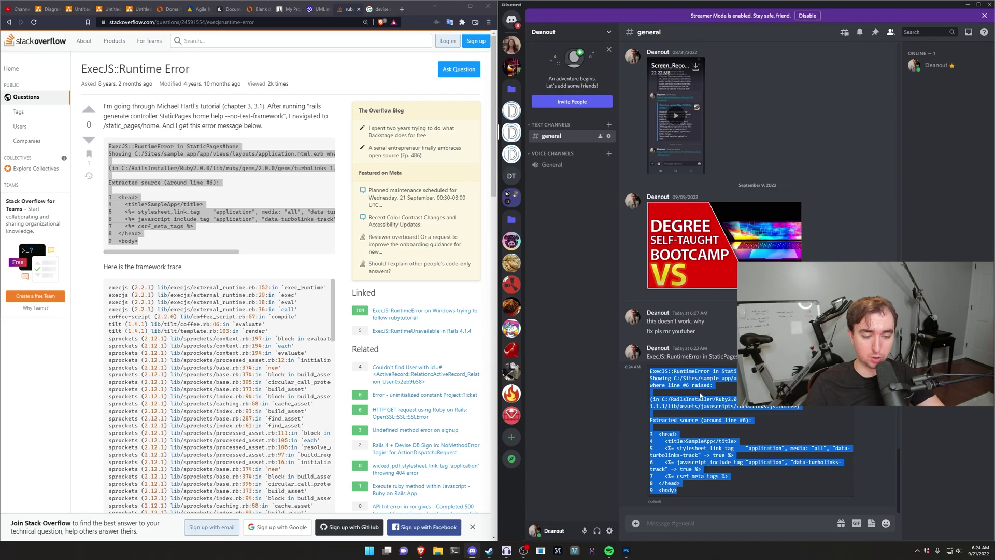
left_click(694, 483)
left_click_drag(669, 475, 886, 441)
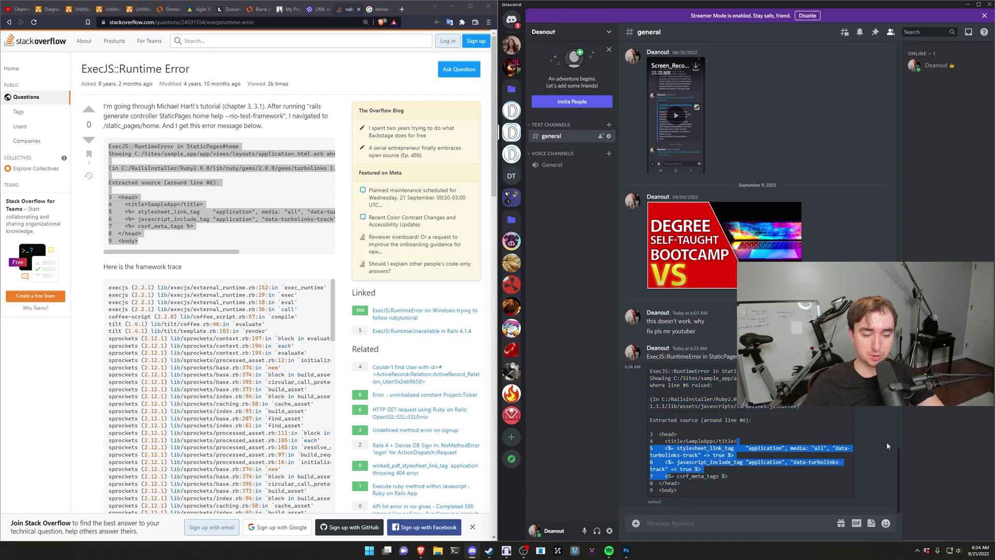
left_click(886, 441)
Edit the sent code block to specify html as its language after the opening backticks, and save the message.
left_click(883, 362)
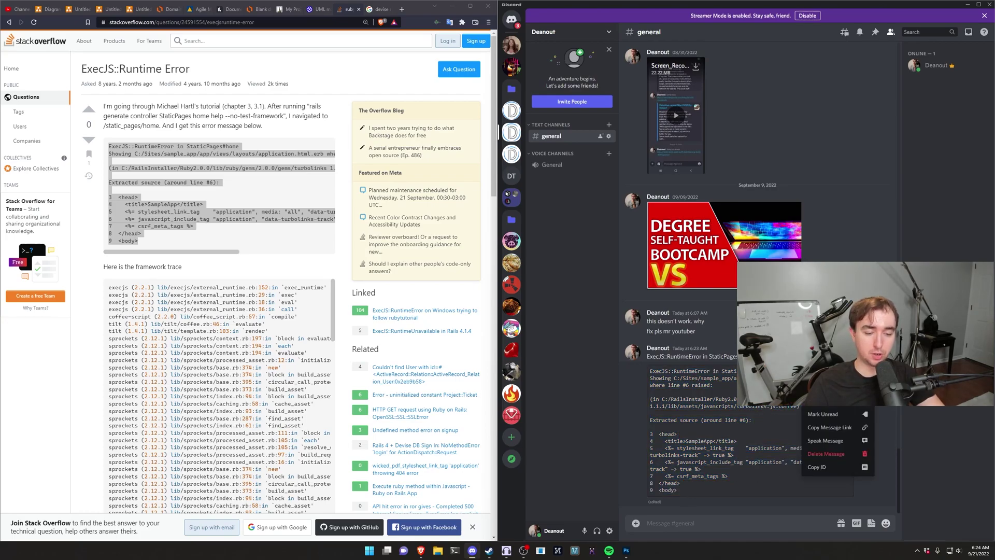
left_click(829, 362)
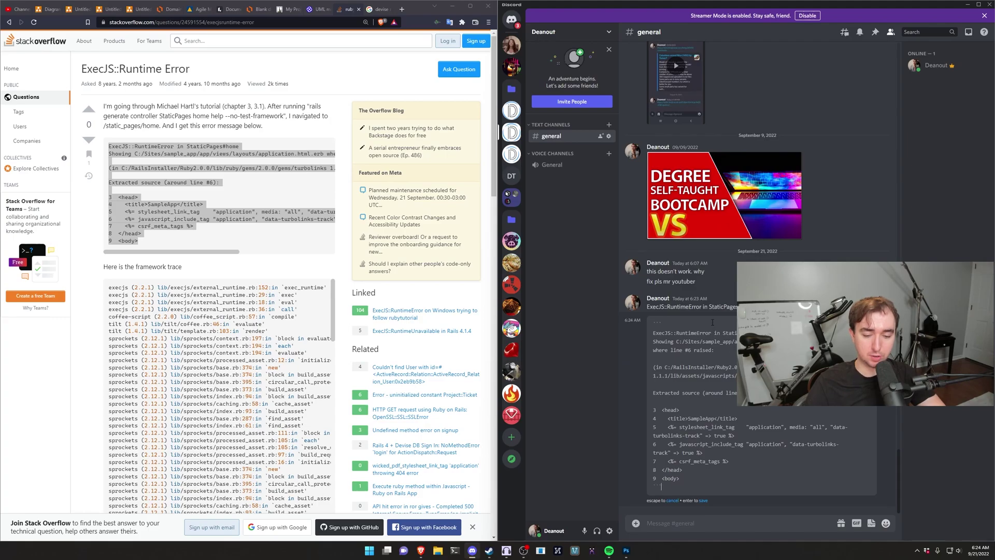
type("html")
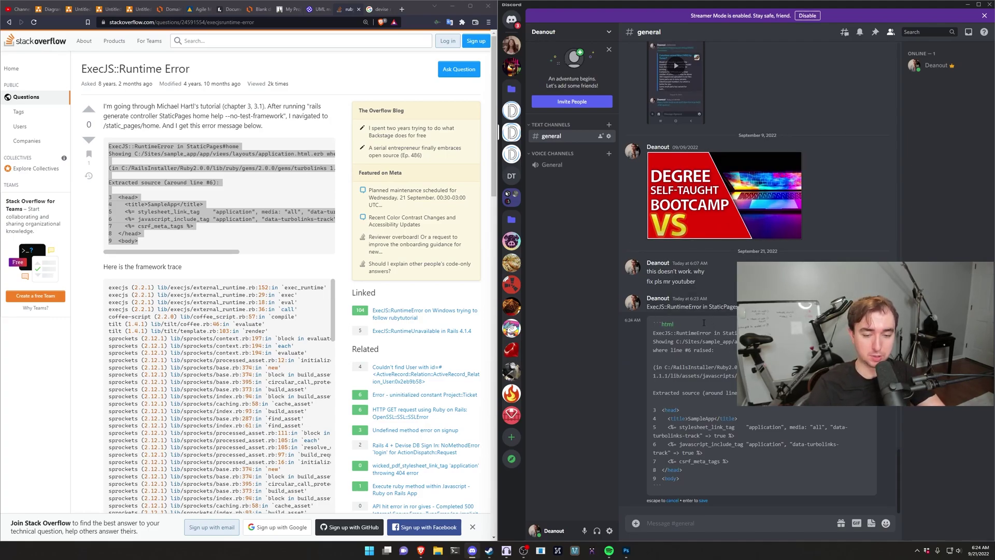
key("Return")
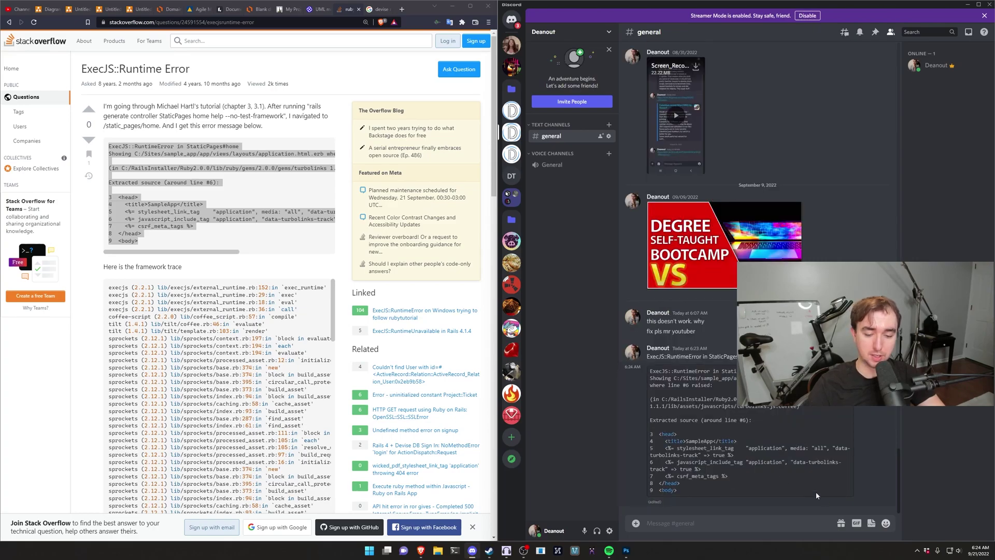
Open devise's registrations_controller.rb on GitHub from the "devise registrations controller" search results and view the raw file.
left_click(374, 10)
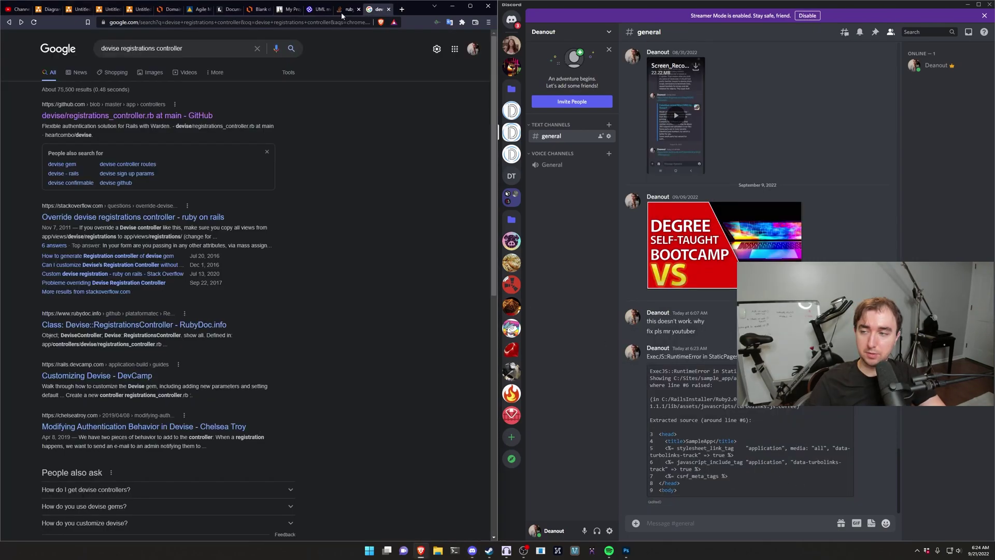
left_click(182, 115)
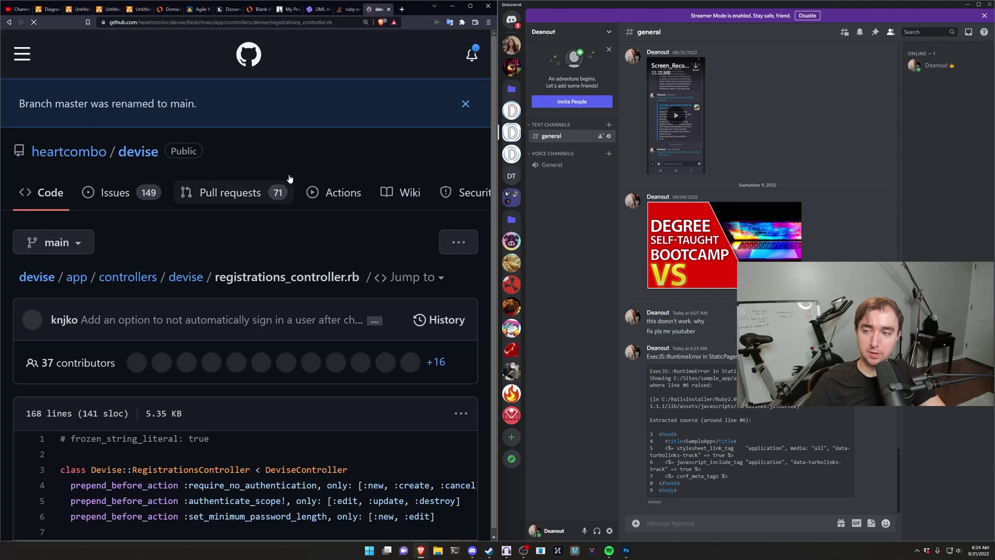
scroll(278, 190, "down", 3)
left_click(460, 219)
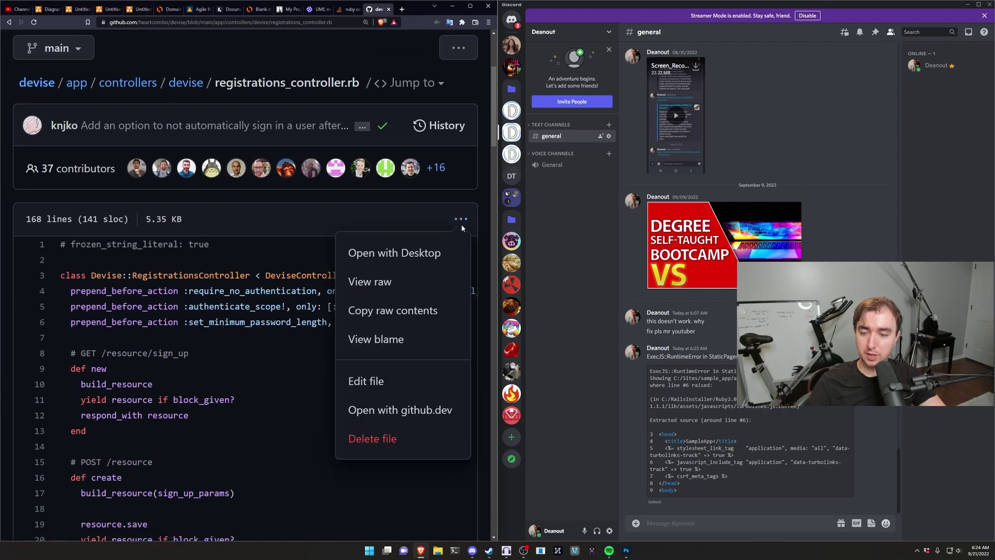
left_click(388, 281)
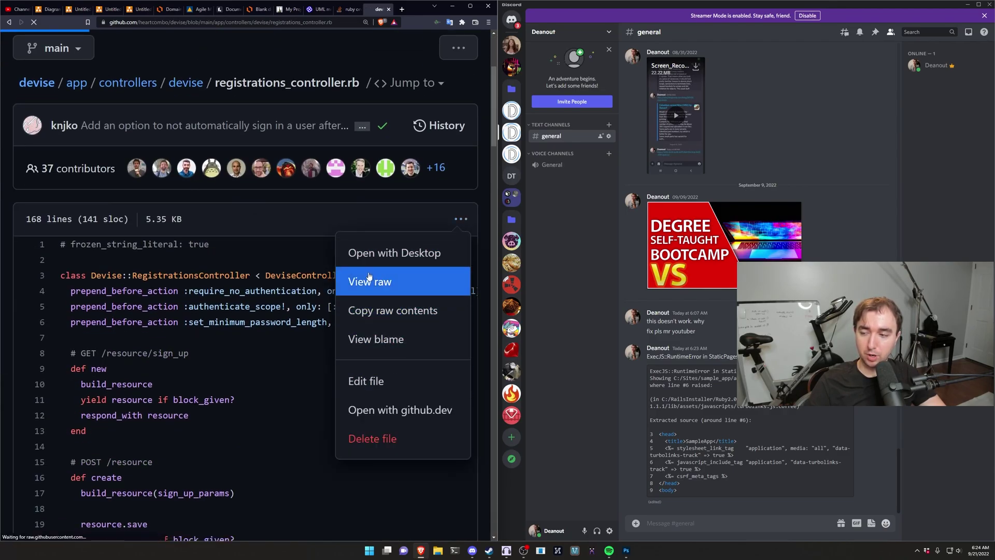
Copy the entire raw registrations controller code and send it in Discord's general channel as a message.txt attachment without any message text.
key("ctrl+a")
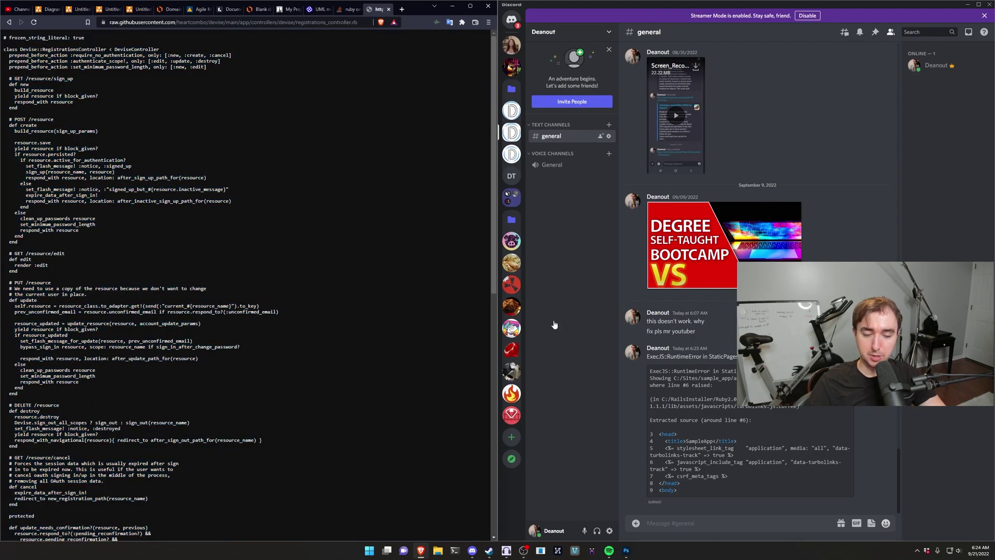
left_click(731, 521)
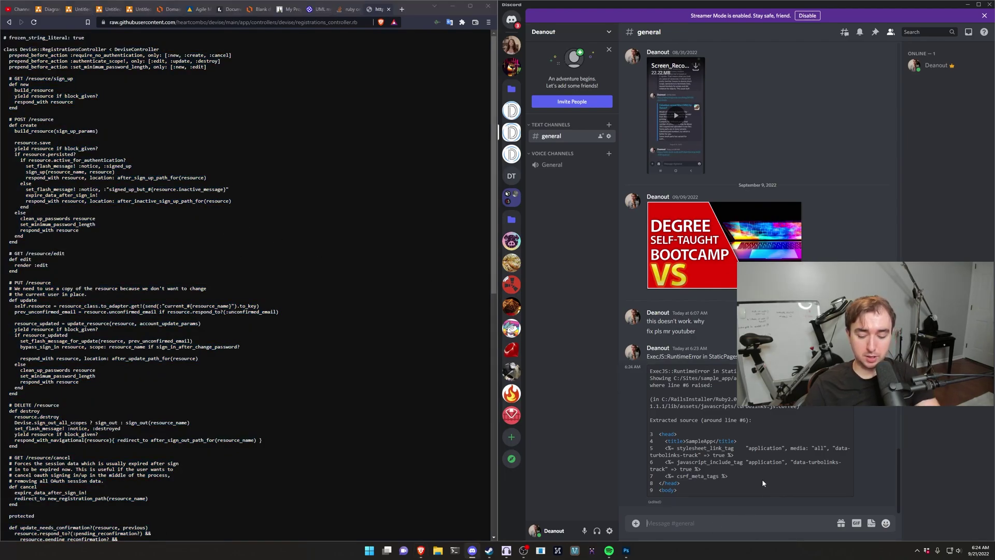
type("```")
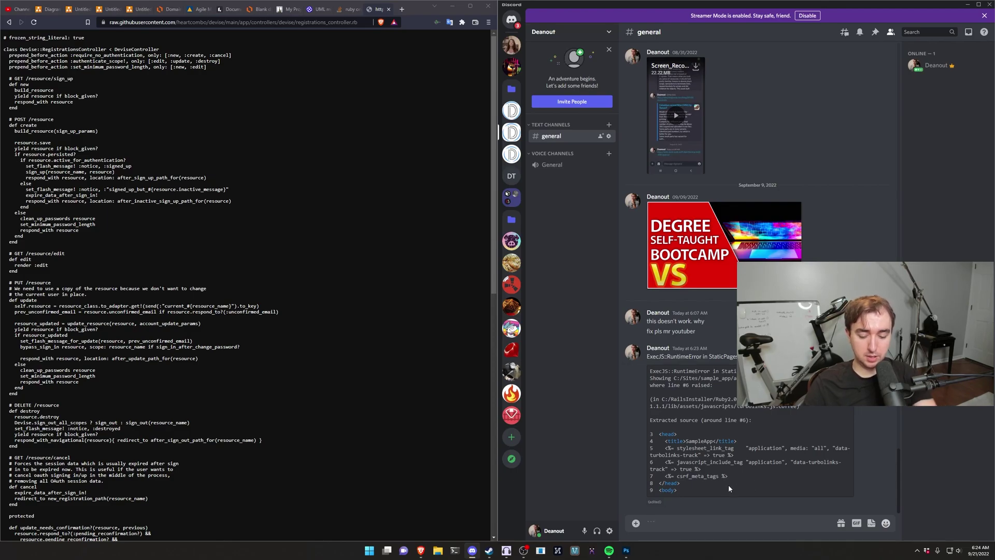
type("rb")
key("shift+Return")
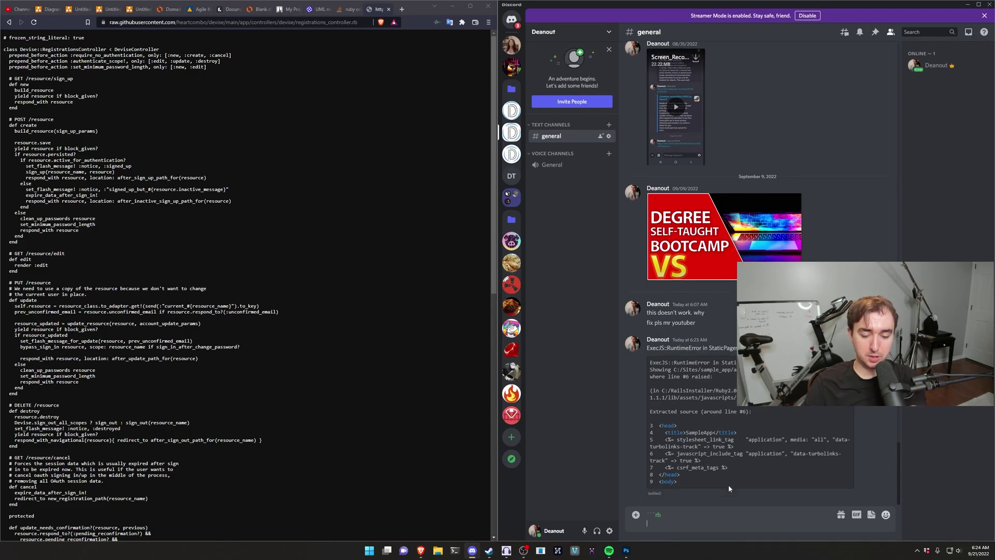
key("ctrl+v")
key("BackSpace")
key("BackSpace")
key("BackSpace")
key("BackSpace")
key("BackSpace")
key("BackSpace")
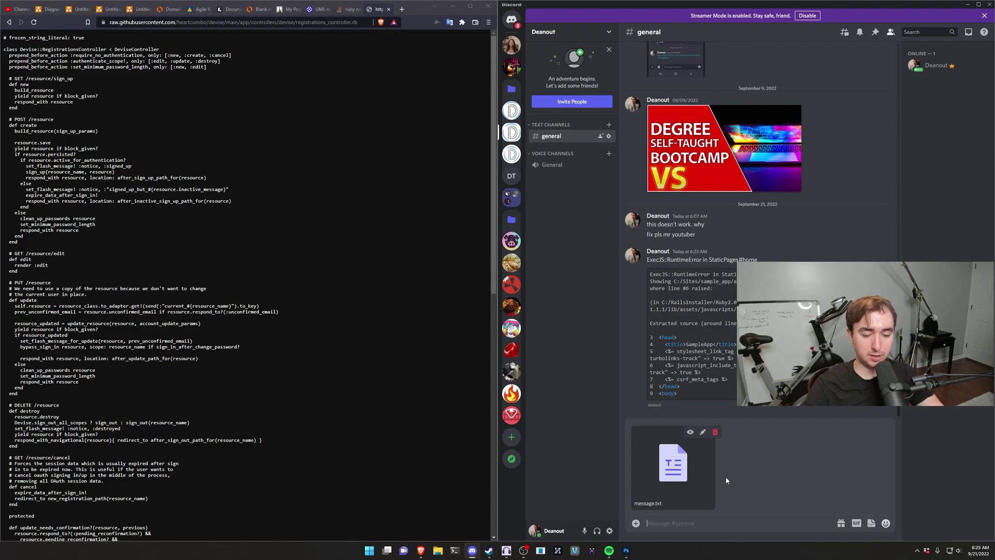
key("Return")
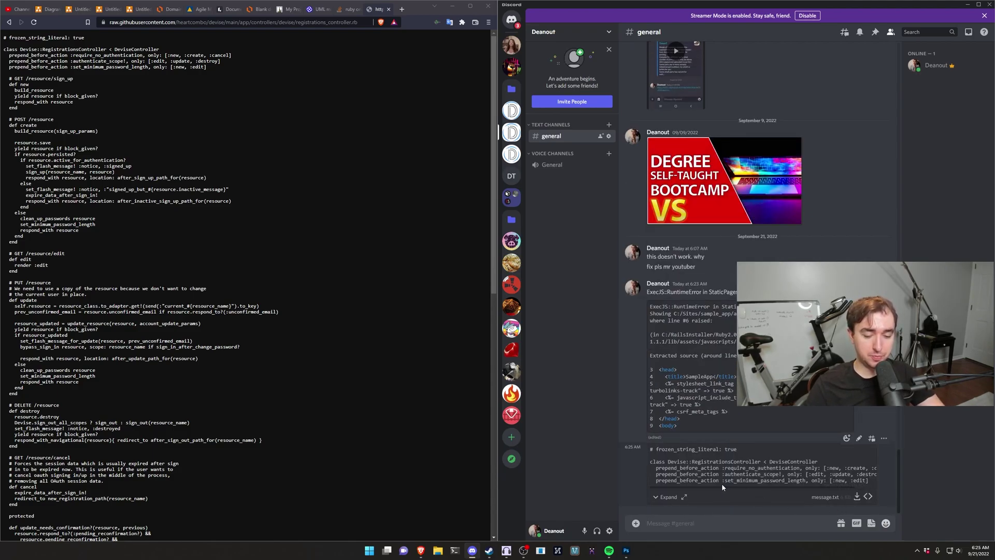
Set the highlighting language of the expanded message.txt preview to ruby, and collapse the preview.
left_click(661, 497)
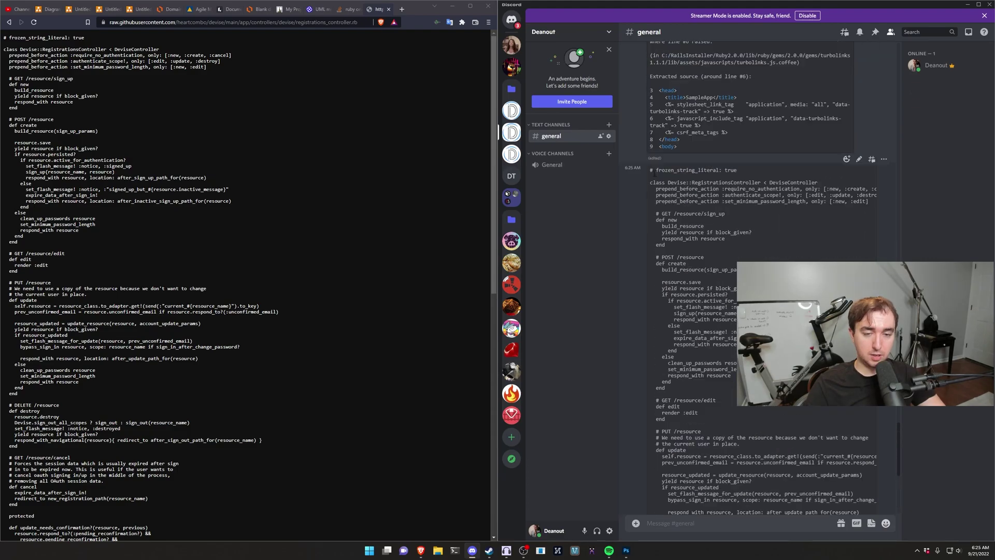
scroll(704, 180, "down", 6)
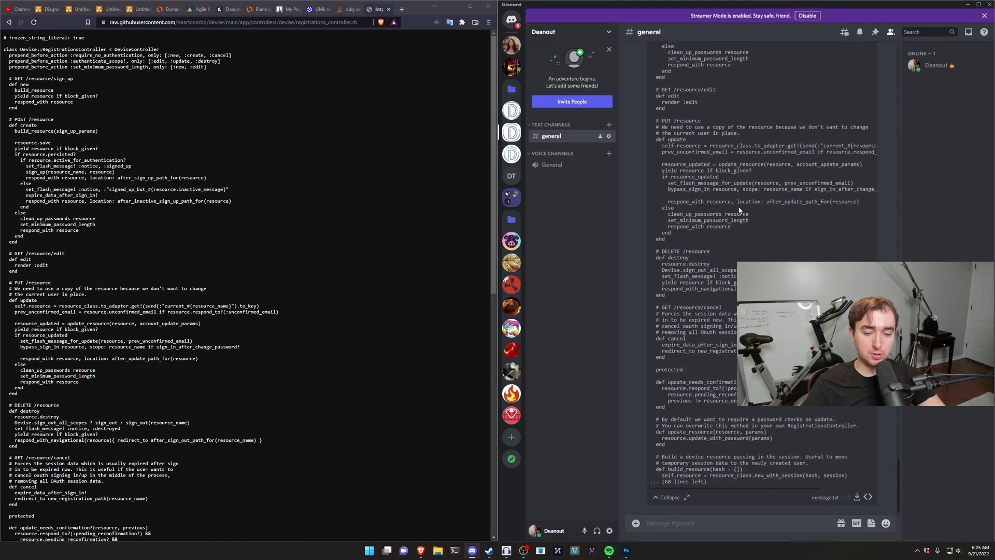
left_click(868, 496)
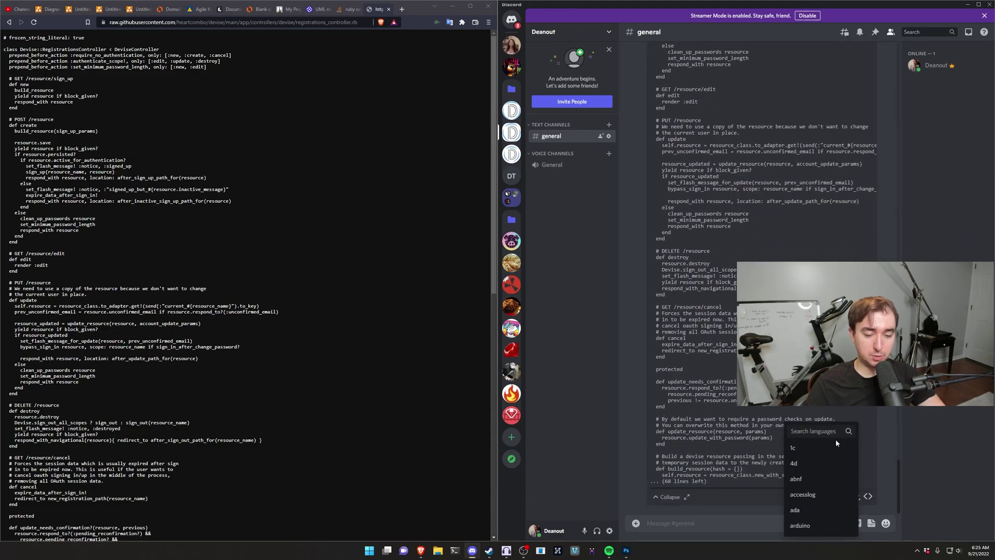
type("ruby")
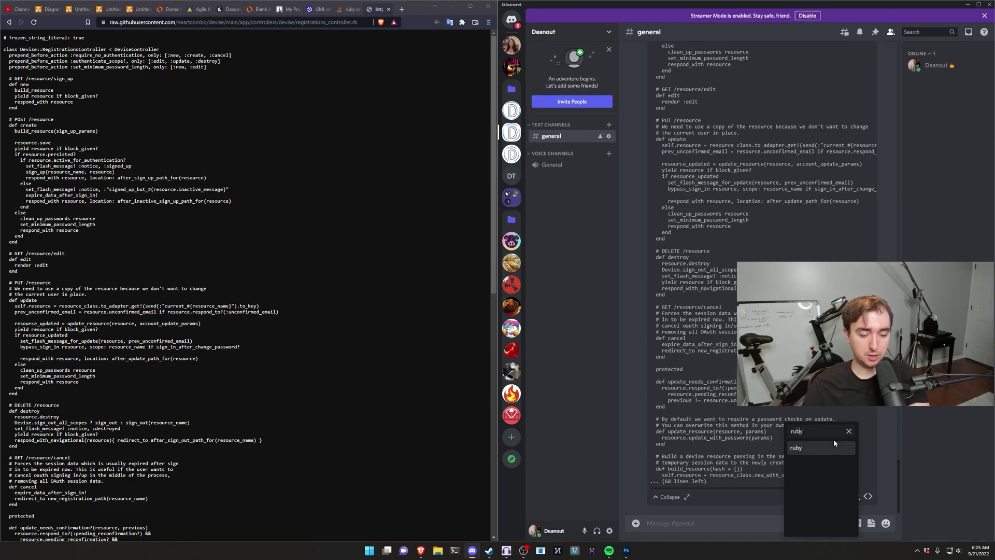
left_click(834, 444)
scroll(794, 165, "up", 10)
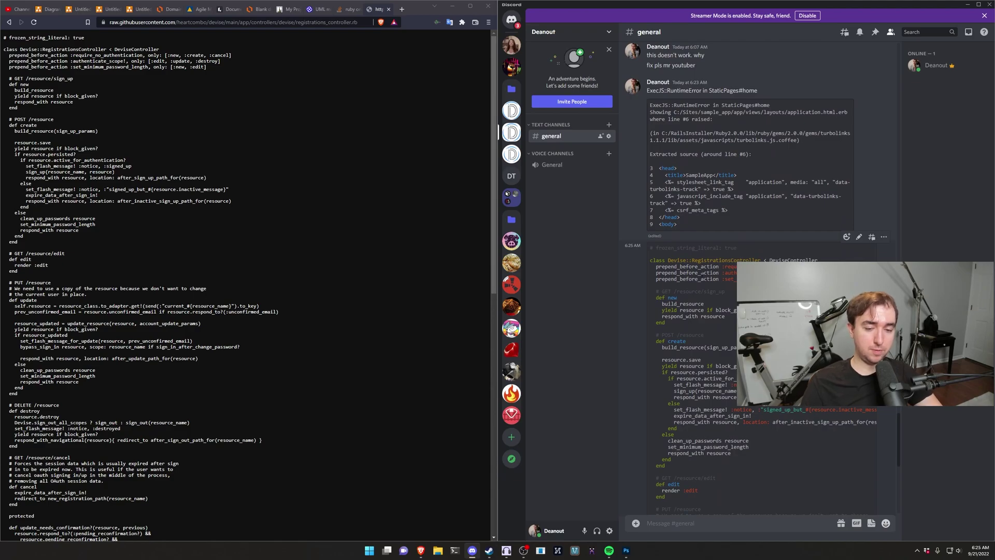
scroll(761, 259, "down", 8)
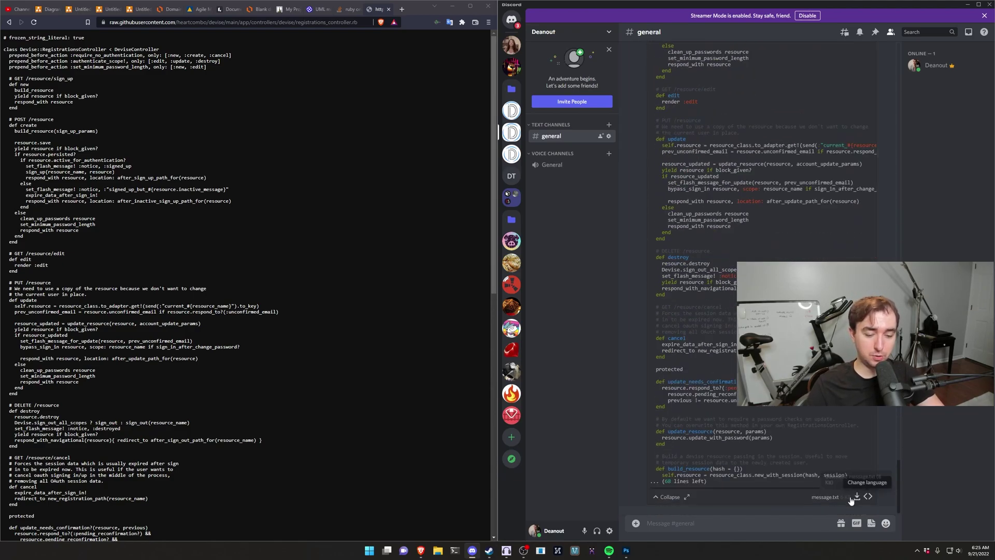
left_click(664, 496)
scroll(759, 311, "down", 3)
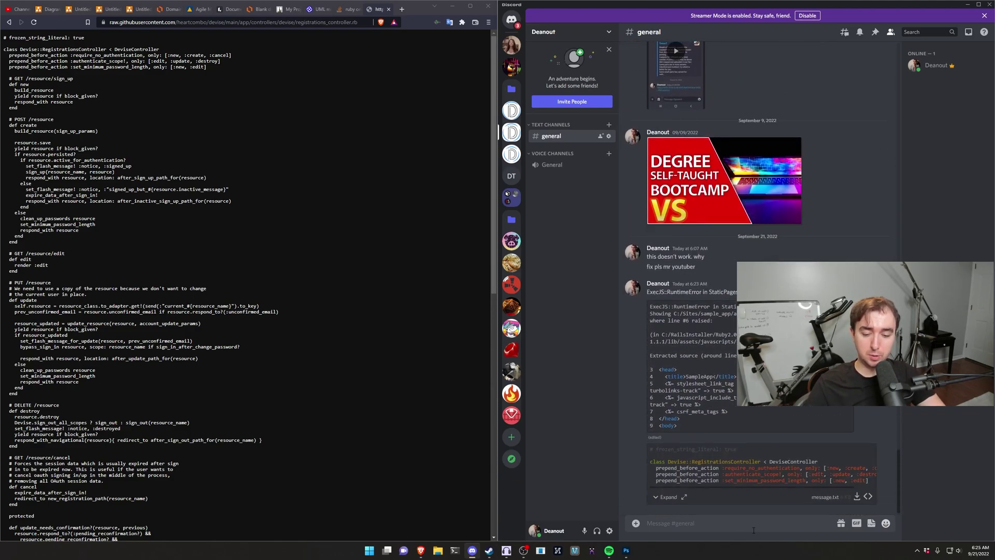
Send the message "Hey, where do I update the user account creation function?" in the general channel.
left_click(755, 532)
type("Hey, where do")
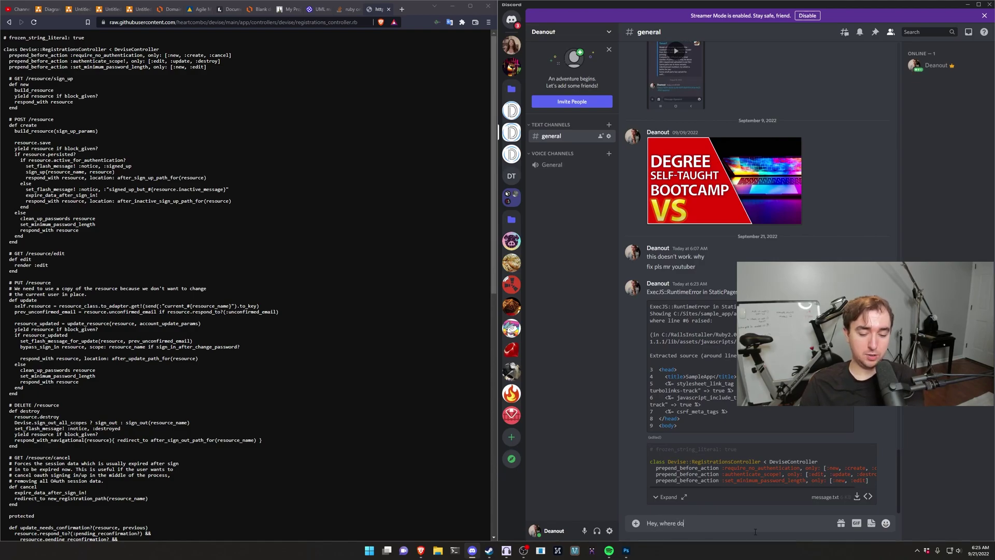
type(" I upd")
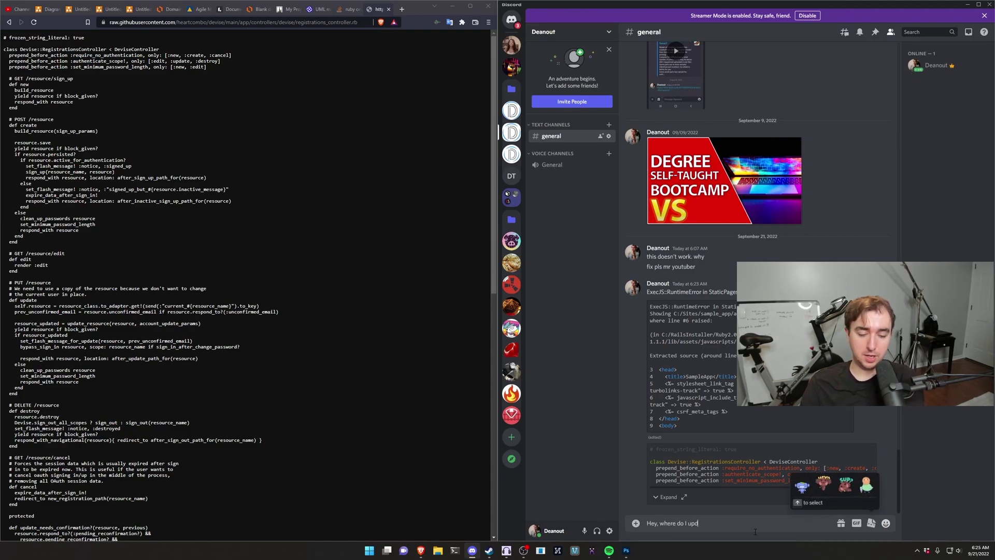
type("ate the user account creation")
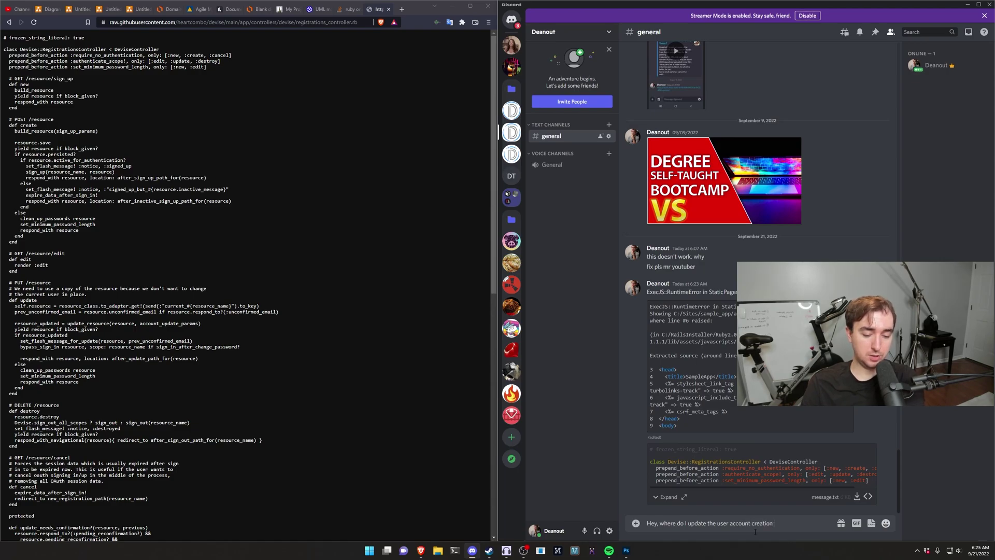
type(" function?")
key("Return")
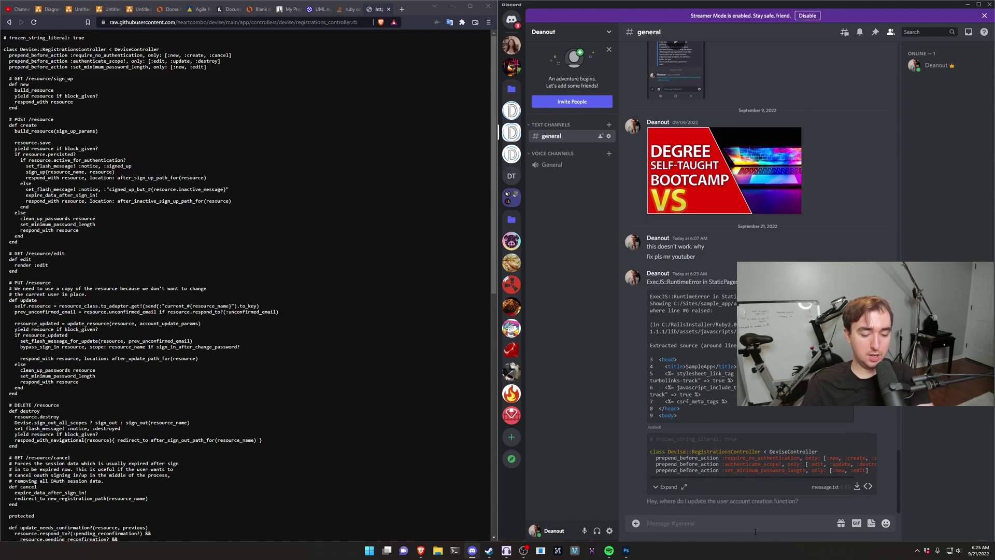
Expand the message.txt preview and highlight the create method, from "def create" to its closing "end".
left_click(668, 487)
scroll(762, 280, "up", 5)
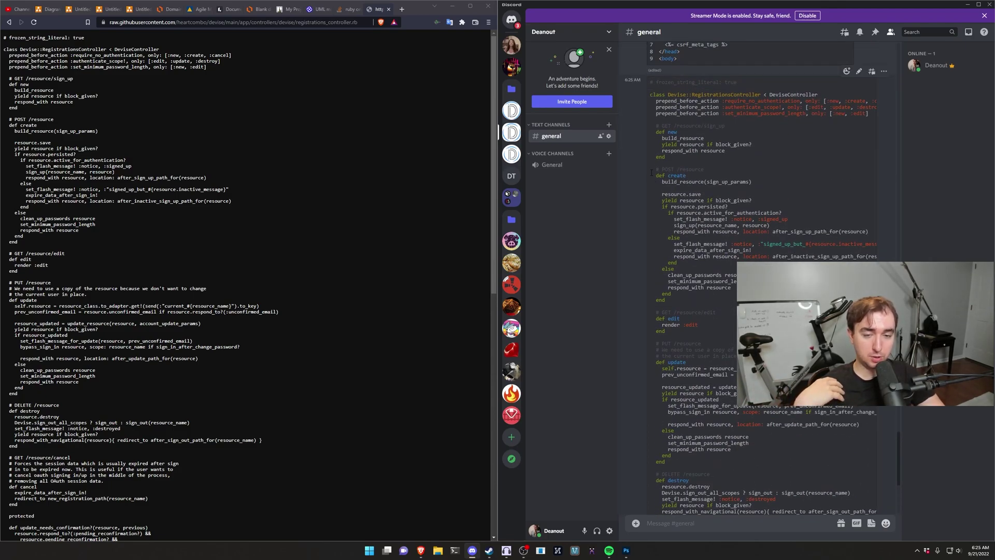
left_click_drag(651, 174, 683, 207)
left_click_drag(650, 89, 776, 101)
left_click(736, 164)
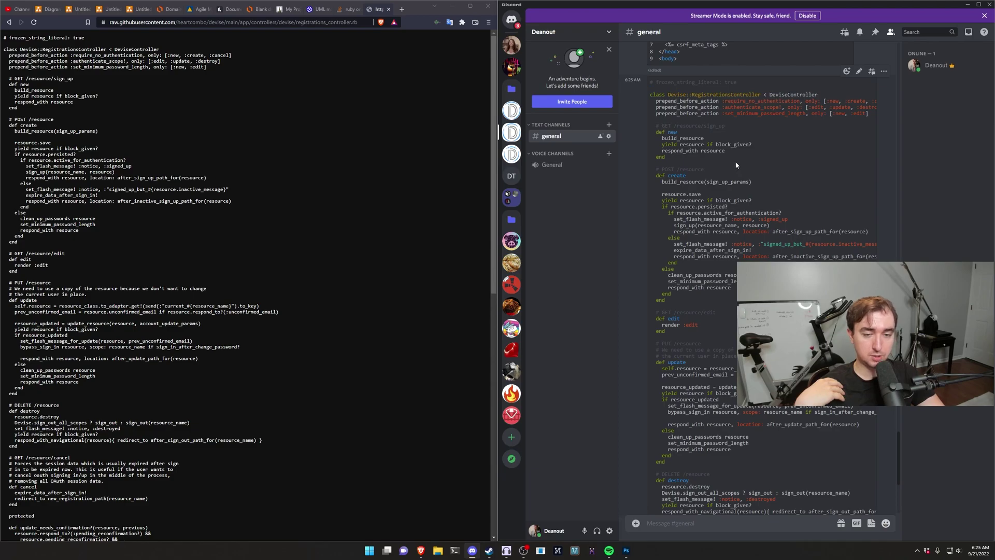
left_click_drag(651, 174, 717, 300)
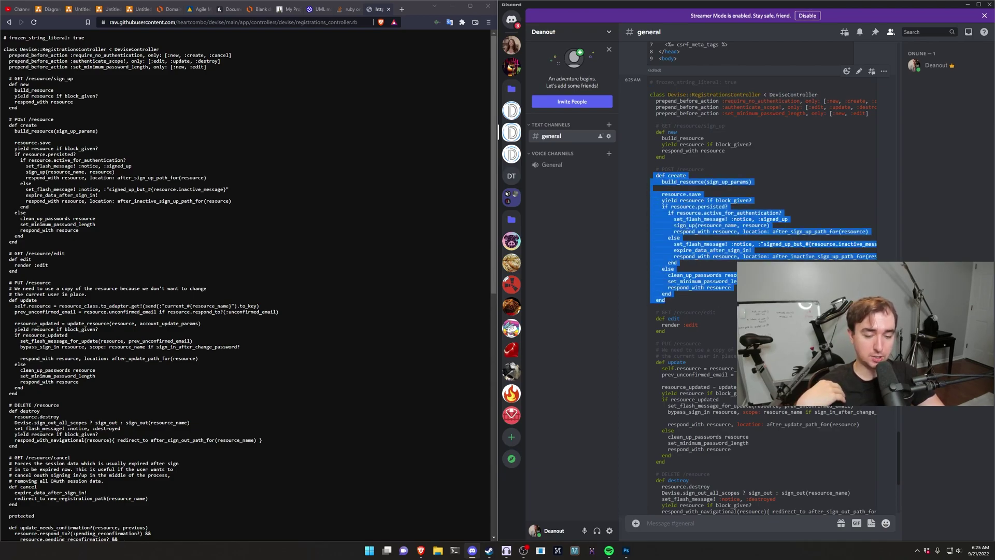
left_click(752, 256)
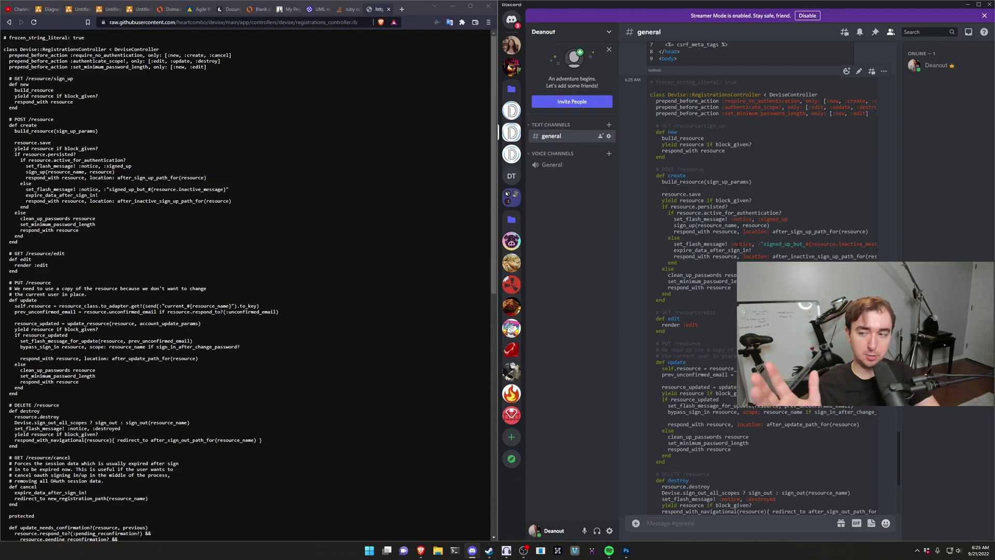
Return the browser to the GitHub page of registrations_controller.rb and reduce the page zoom so more code fits.
left_click(364, 160)
key("alt+Left")
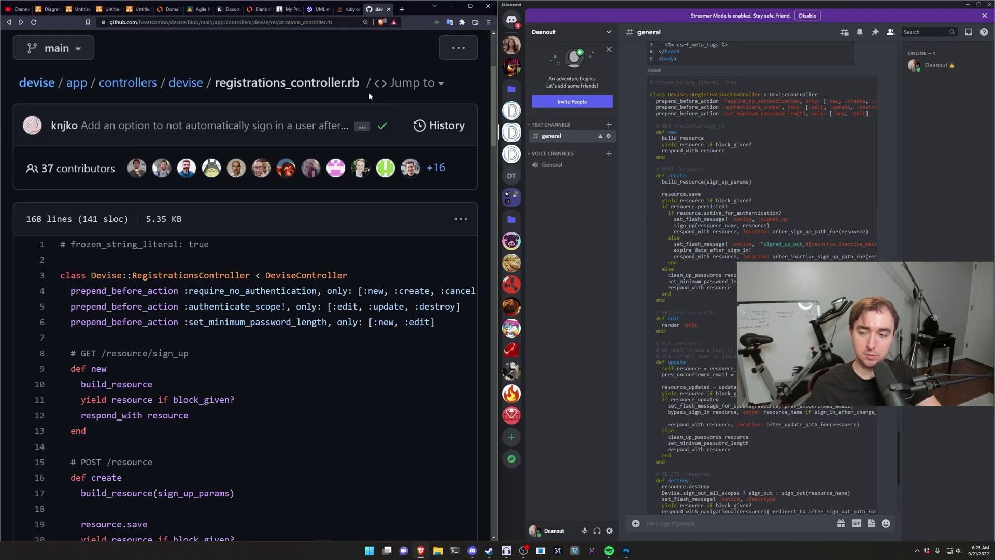
key("ctrl+minus")
key("ctrl+minus")
key("ctrl+minus")
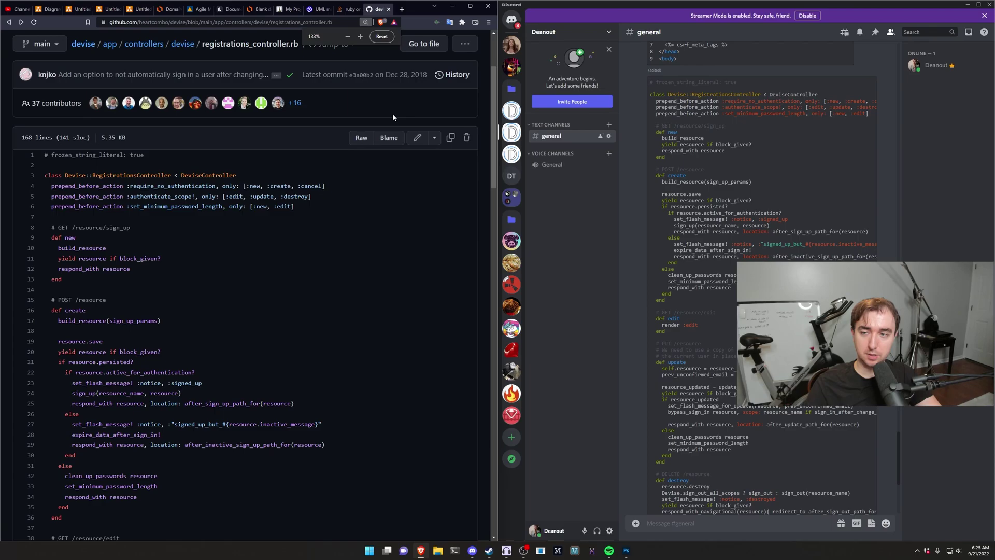
Examine the expanded message.txt code in Discord, from its later methods back to the DeviseController class header lines.
left_click(740, 249)
scroll(739, 248, "up", 3)
left_click_drag(651, 198, 716, 287)
left_click(677, 207)
scroll(717, 254, "down", 3)
left_click(716, 288)
scroll(716, 288, "down", 4)
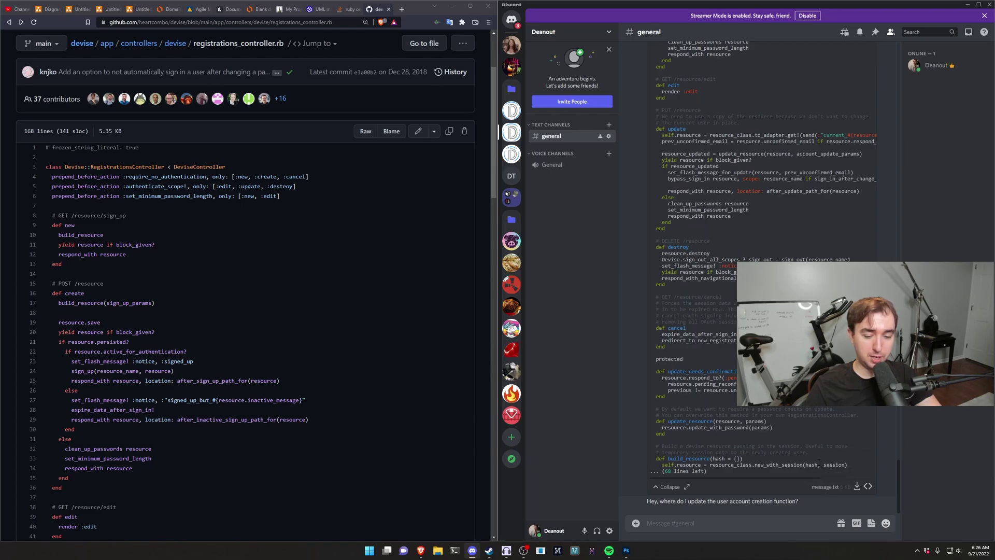
left_click_drag(761, 465, 644, 242)
left_click(768, 207)
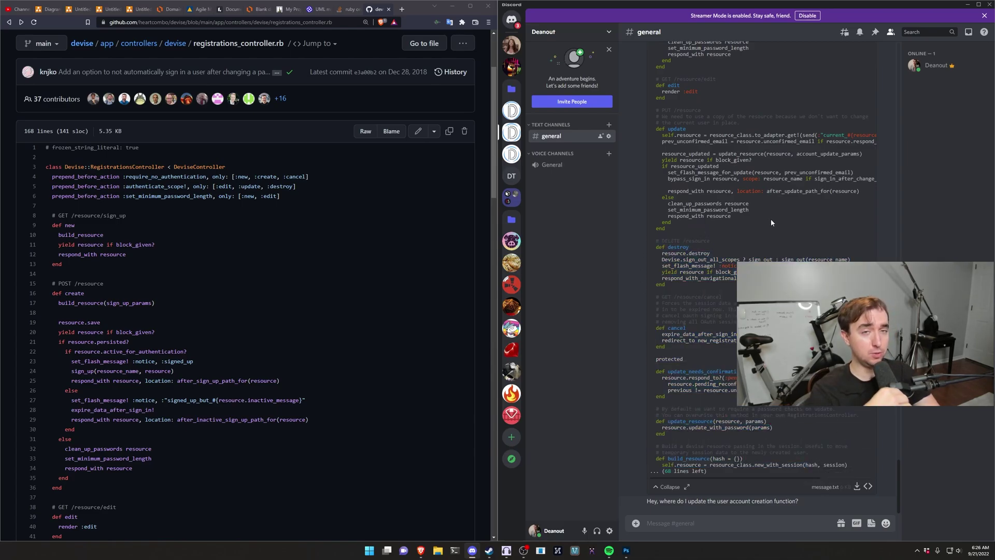
scroll(767, 209, "up", 3)
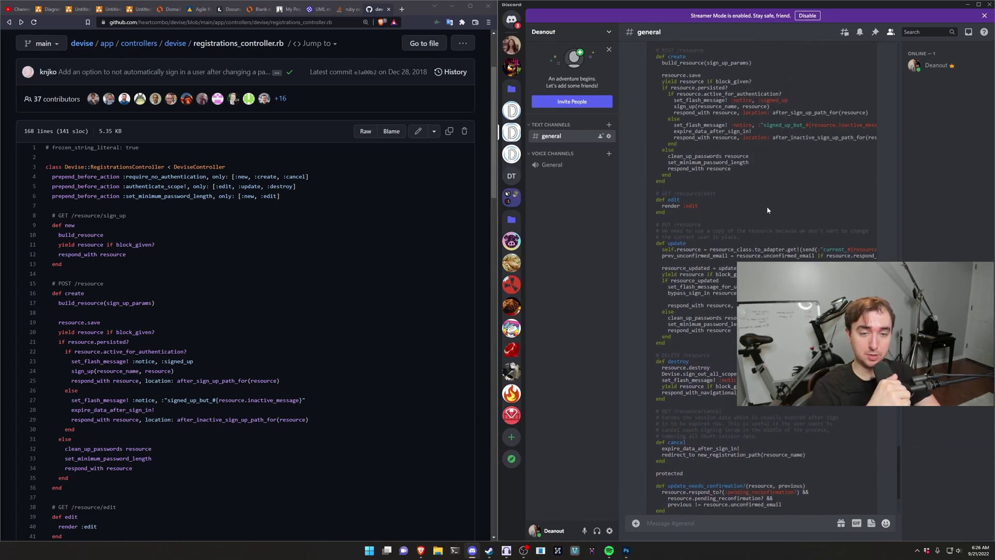
scroll(767, 210, "up", 5)
left_click_drag(651, 160, 680, 213)
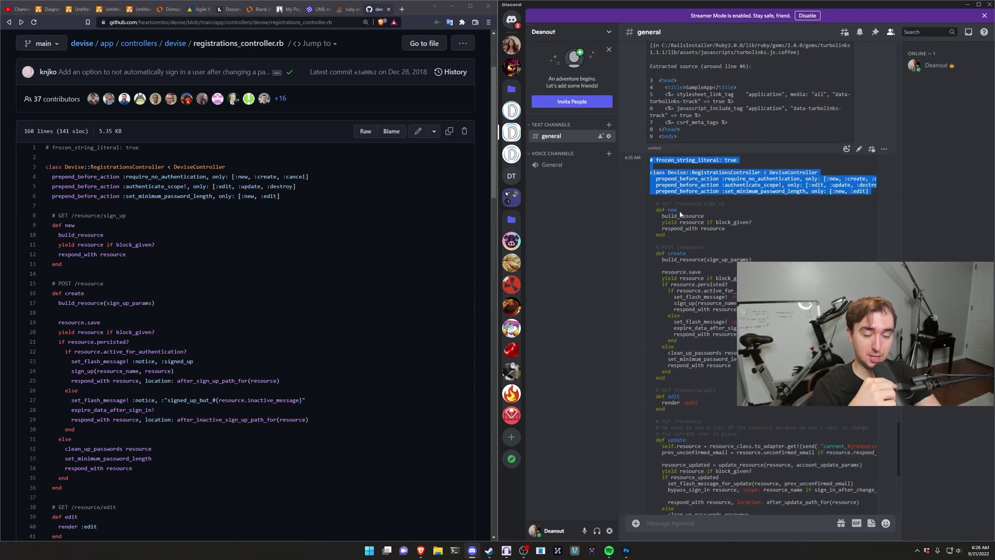
Examine the posted error block and the expanded message.txt code in the general channel, highlighting the first lines of the RegistrationsController code.
left_click(681, 214)
scroll(809, 253, "up", 1)
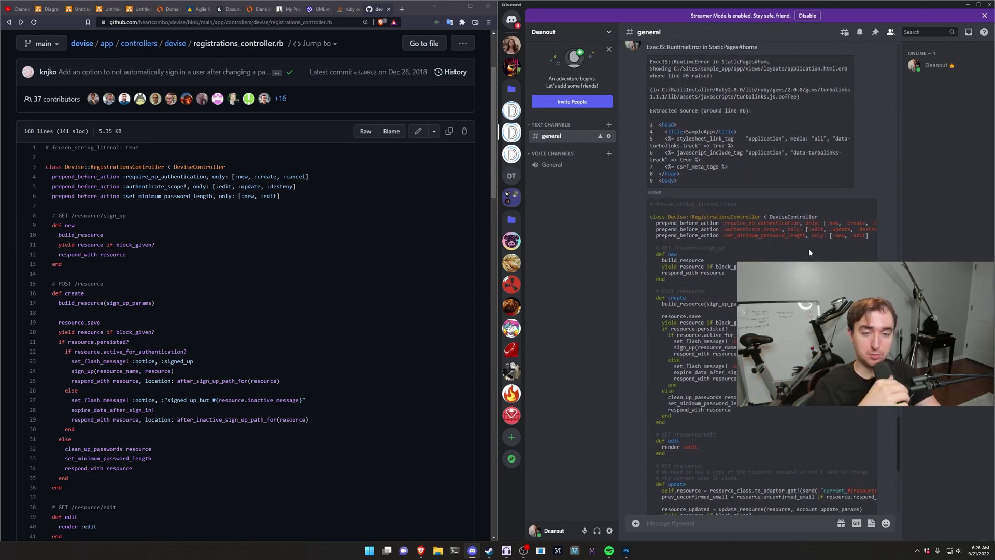
scroll(810, 252, "up", 3)
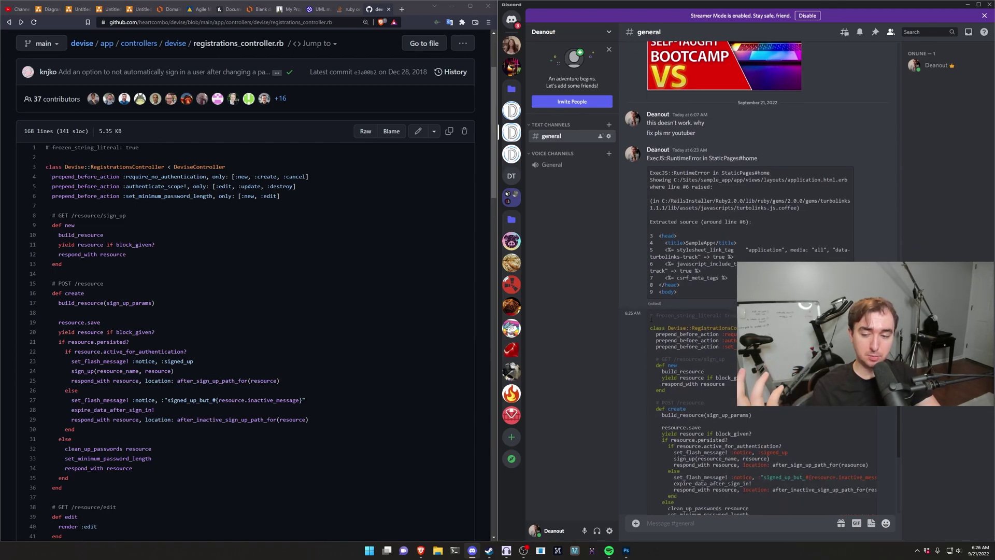
left_click_drag(651, 317, 710, 371)
scroll(679, 383, "down", 5)
left_click(710, 371)
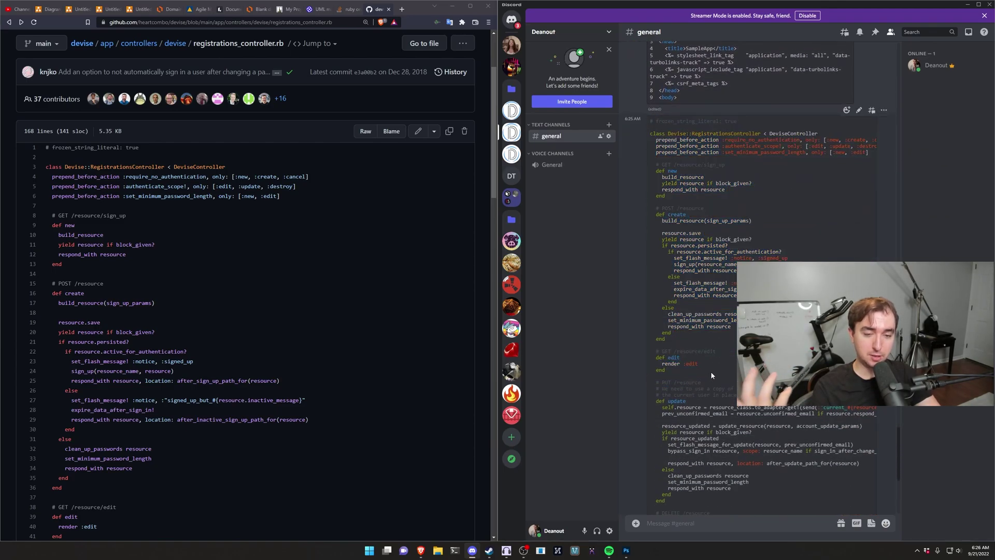
scroll(715, 375, "down", 5)
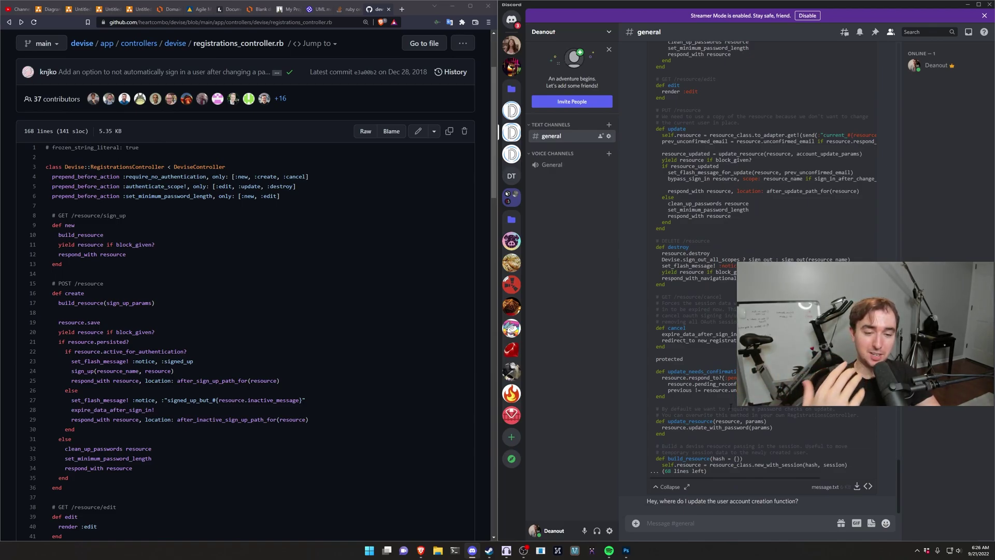
scroll(680, 251, "up", 6)
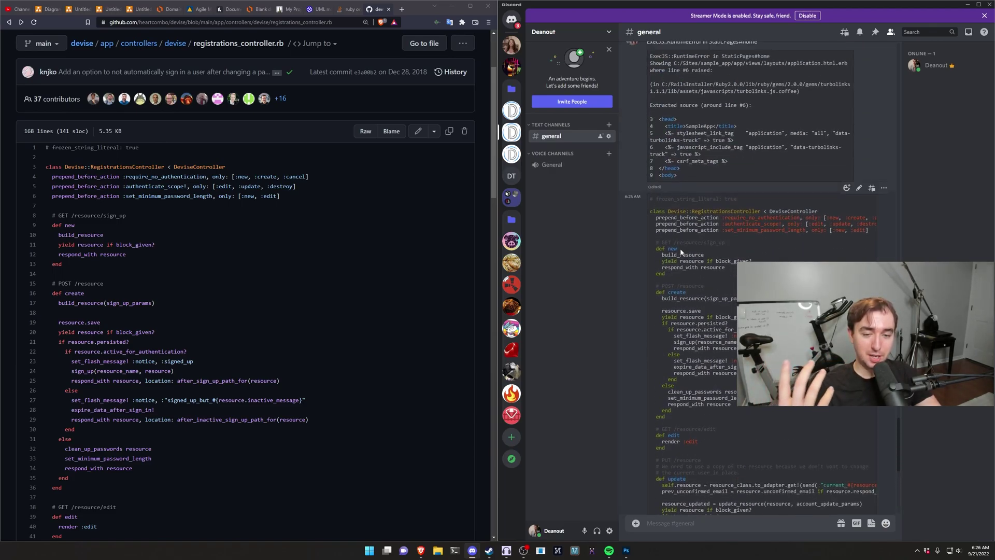
left_click_drag(649, 200, 705, 275)
left_click(705, 275)
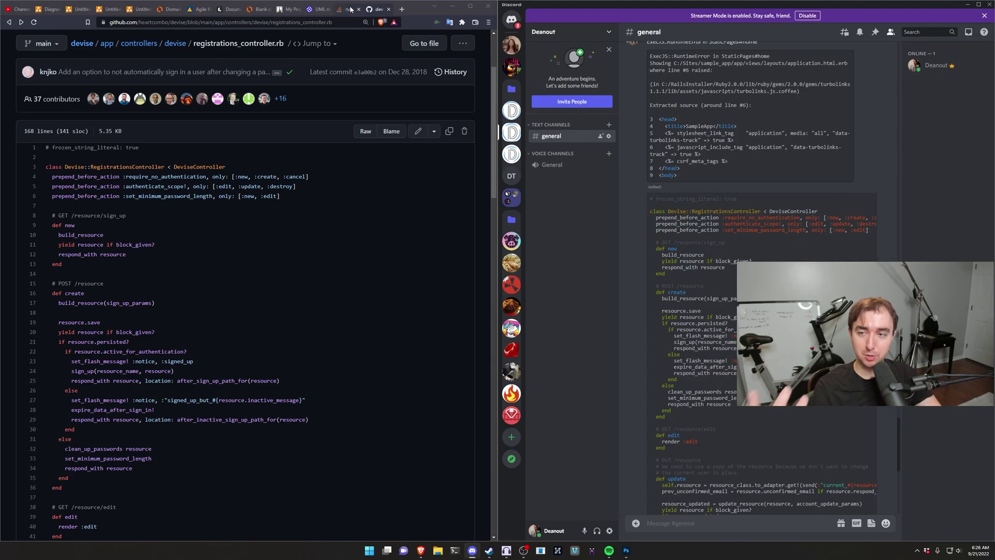
Show the Stack Overflow question about the ExecJS::Runtime Error and read through its framework trace.
left_click(351, 9)
scroll(467, 197, "down", 3)
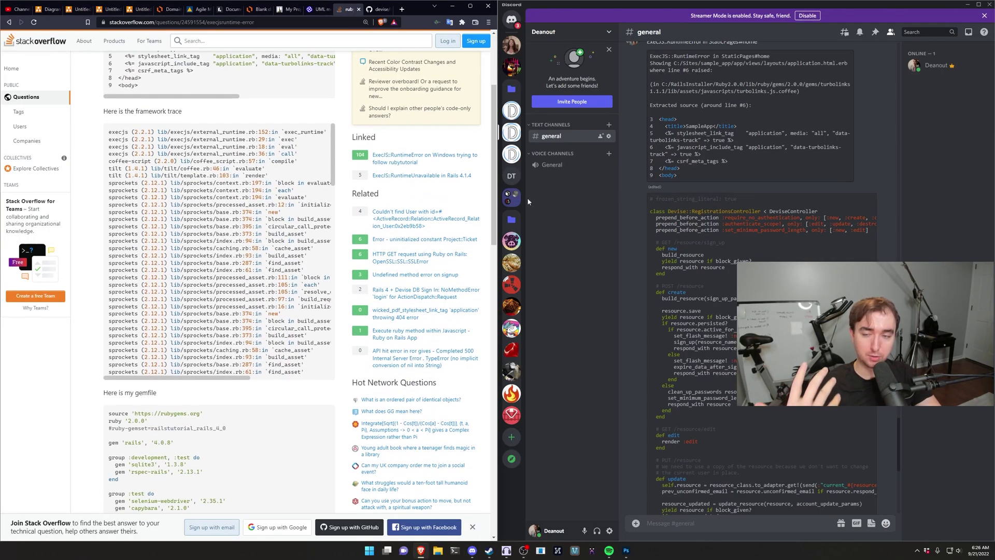
scroll(320, 237, "down", 5)
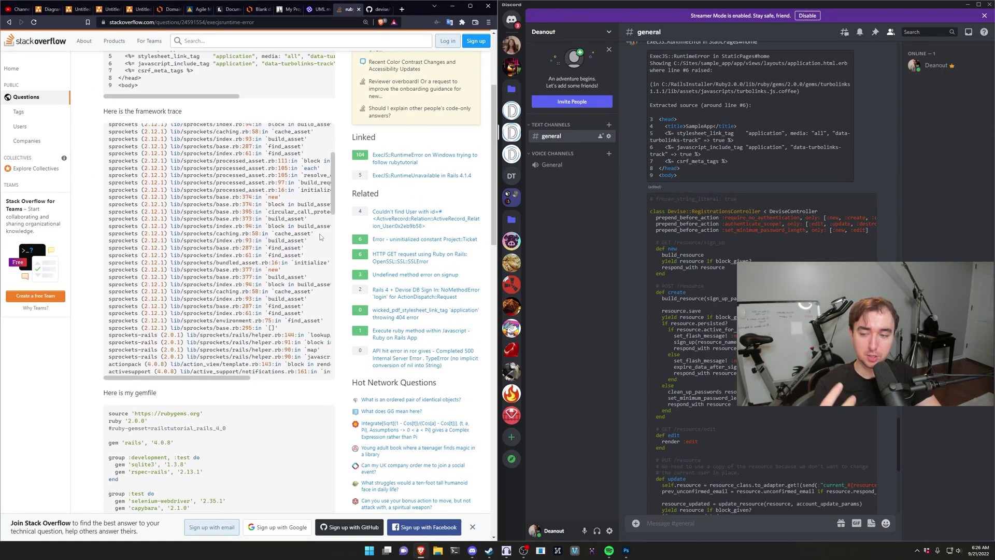
scroll(320, 236, "down", 5)
scroll(386, 254, "up", 6)
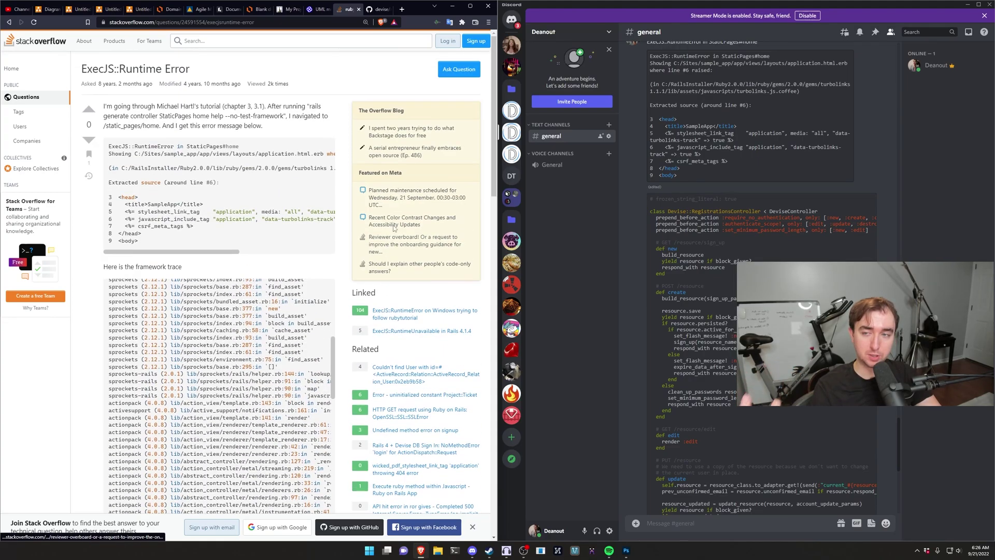
Search the web in a new tab for "discord code syntax highlighting" and open the GitHub gist guide to Markdown on Discord.
left_click(402, 9)
type("dis")
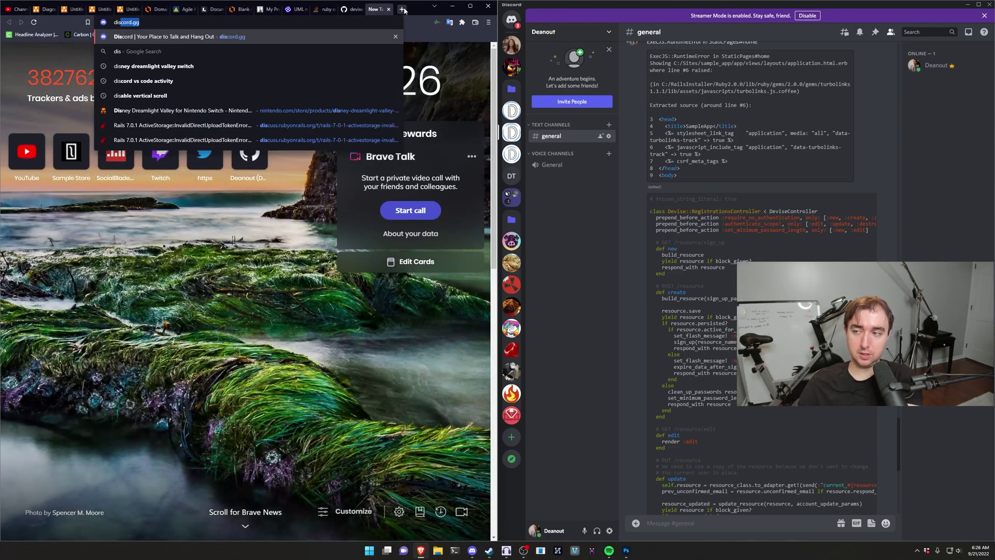
type("cord code synt")
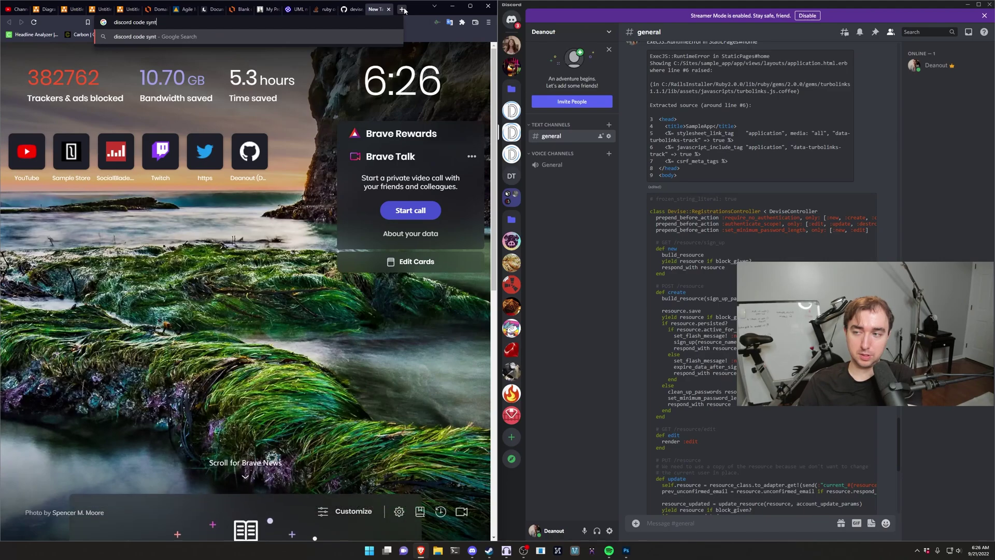
type("ax highlighting")
key("Return")
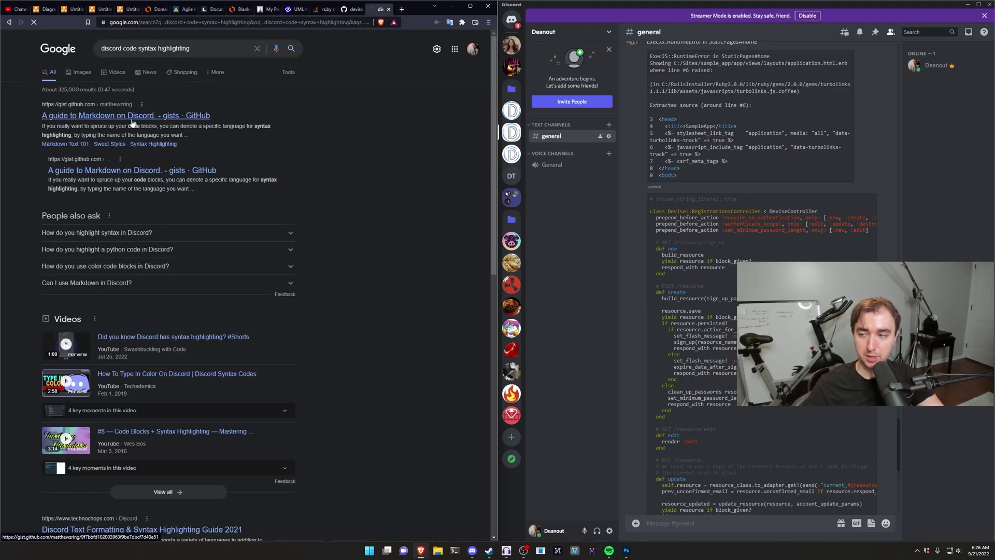
left_click(103, 116)
Find "code" in the Markdown guide, read its Code Blocks and Syntax Highlighting sections, and close the guide.
scroll(294, 285, "down", 3)
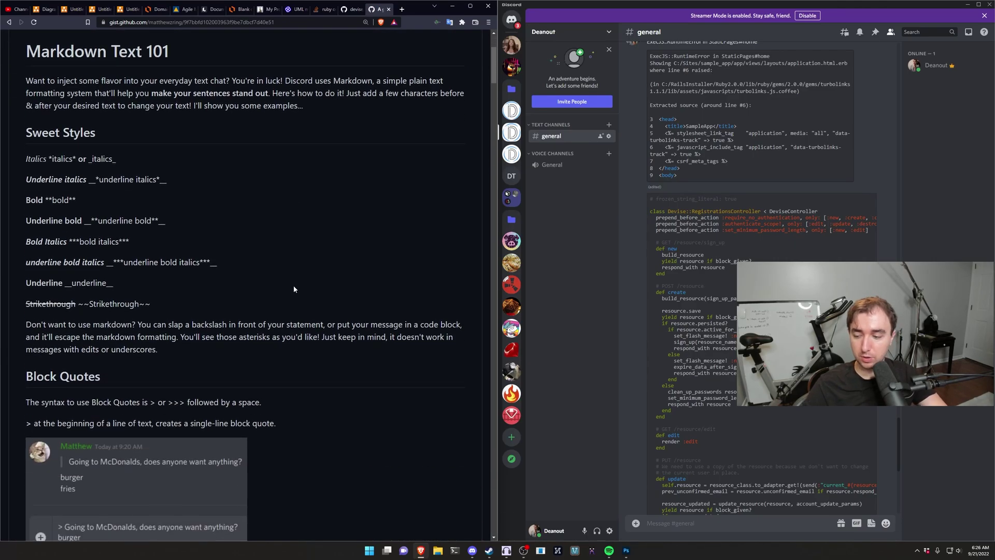
key("ctrl+f")
type("code")
key("Return")
key("Return")
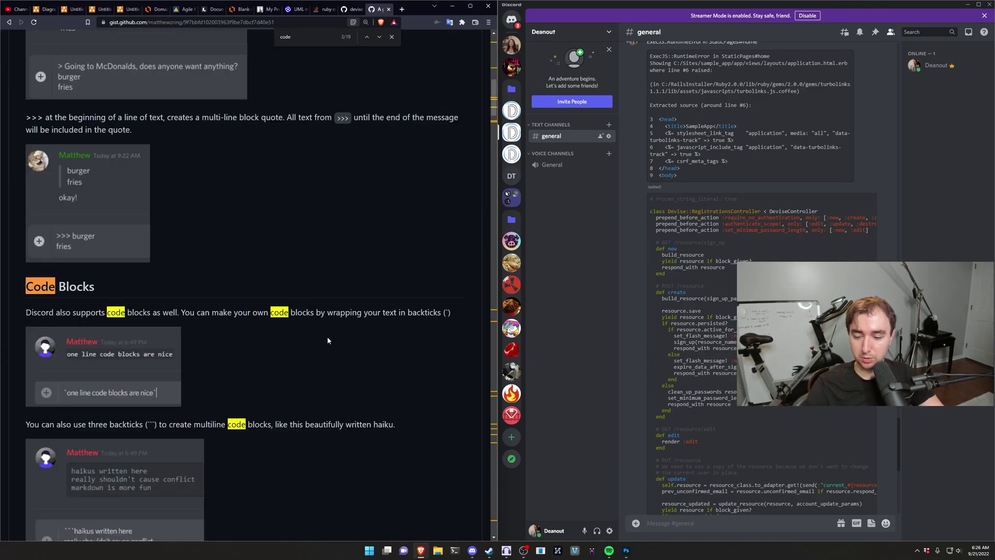
key("Return")
key("Return")
scroll(238, 366, "down", 4)
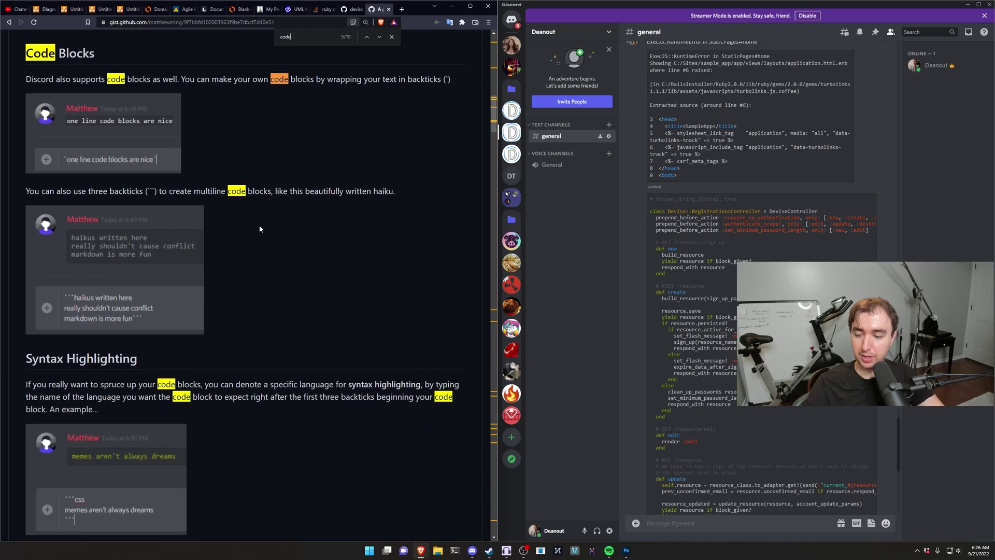
scroll(224, 290, "down", 3)
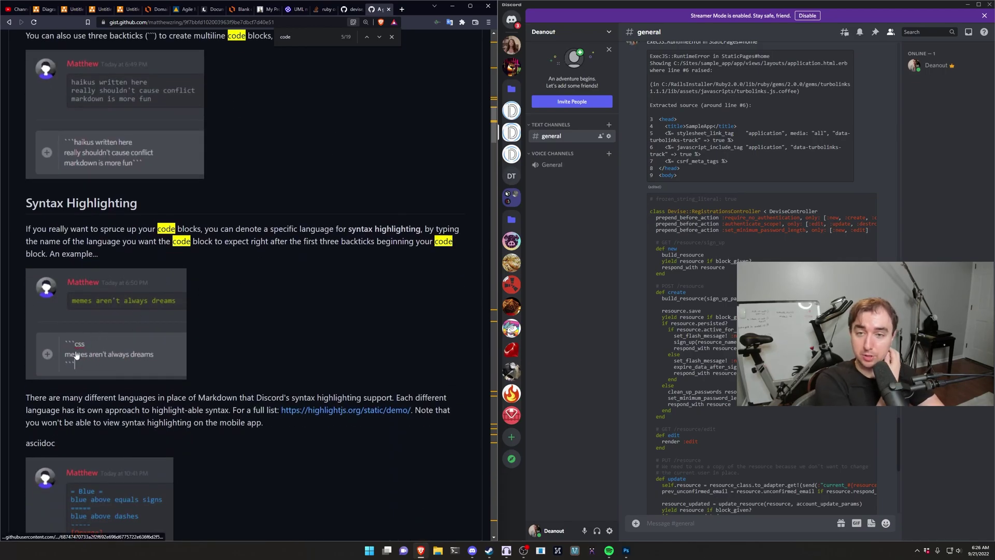
left_click(391, 37)
key("ctrl+w")
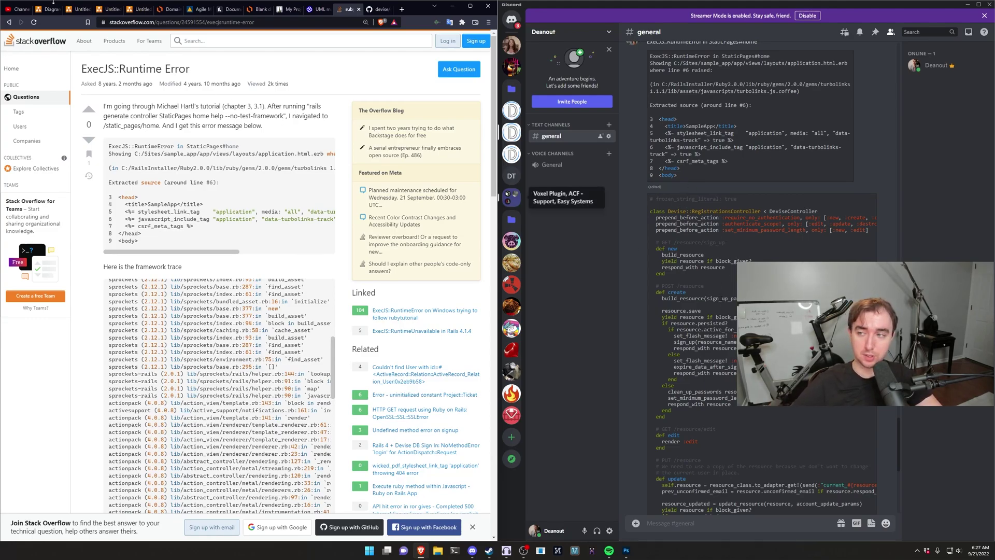
Switch the browser to the diagrams.net drawing with the Battery status checker flowchart and bring that flowchart into view.
left_click(76, 8)
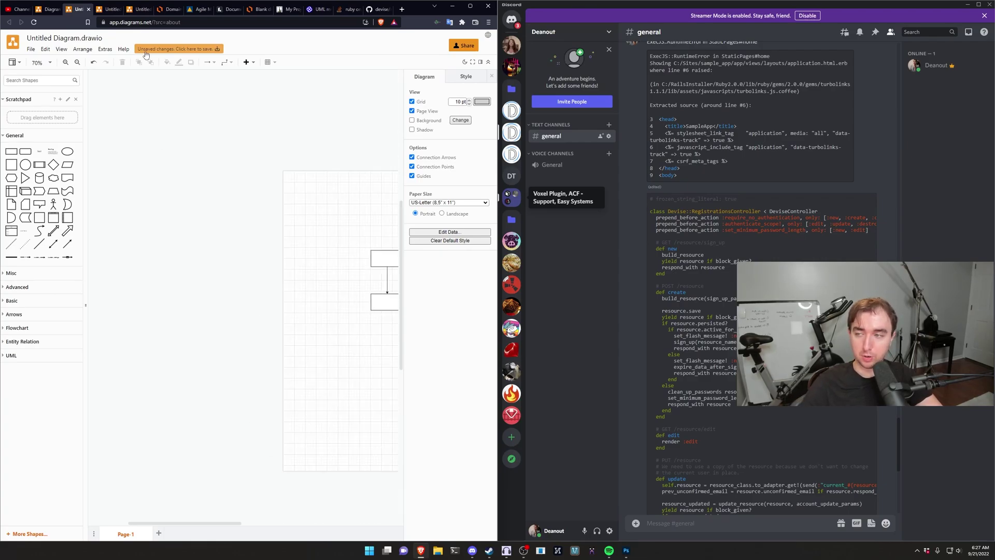
key("ctrl+Tab")
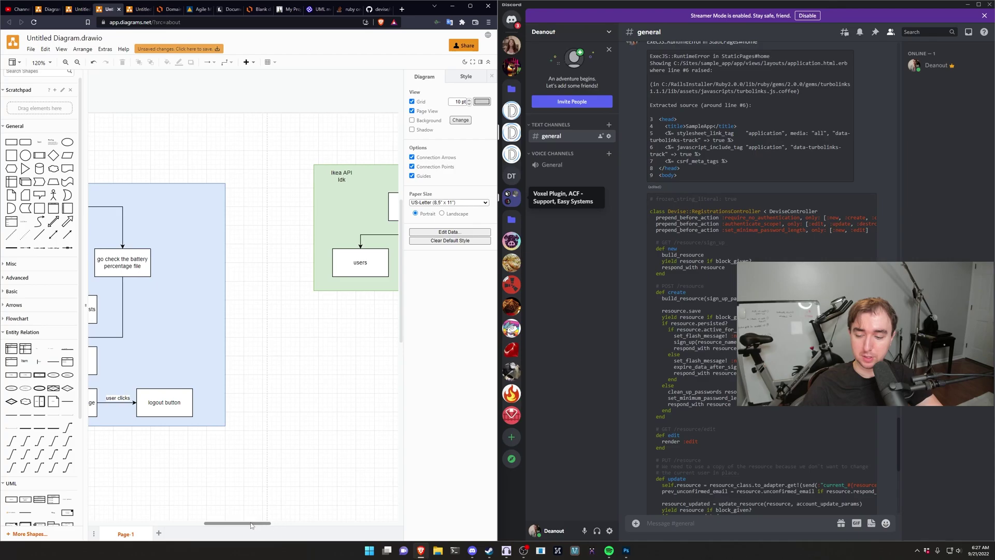
left_click_drag(252, 523, 214, 520)
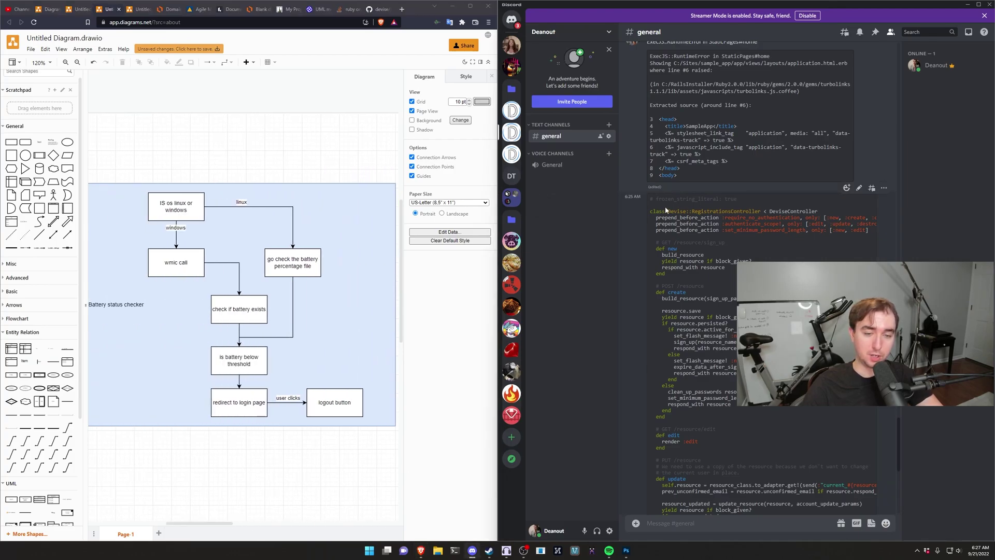
Highlight the message.txt code in Discord from the frozen_string_literal line into the create method, and clear the selection.
left_click_drag(656, 199, 747, 379)
scroll(746, 379, "down", 1)
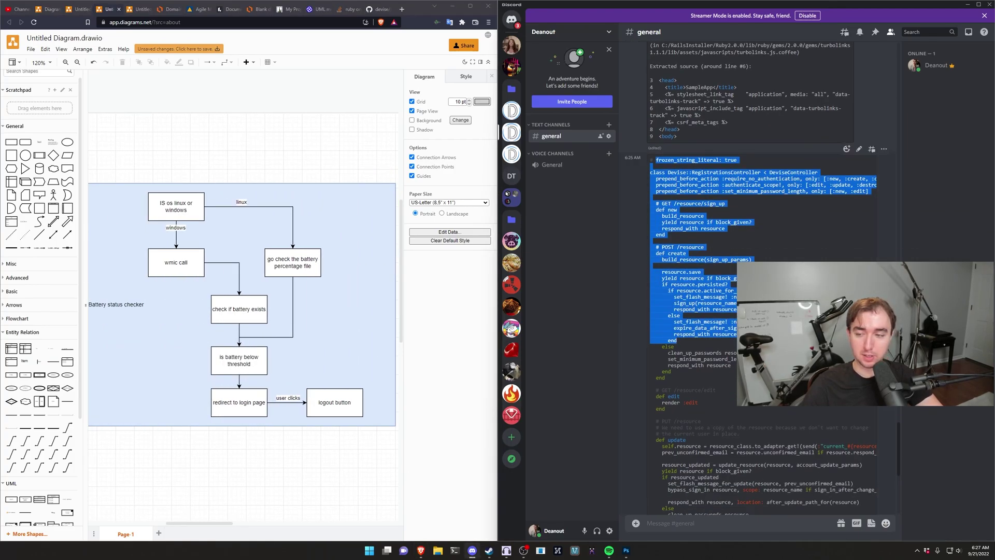
left_click(788, 311)
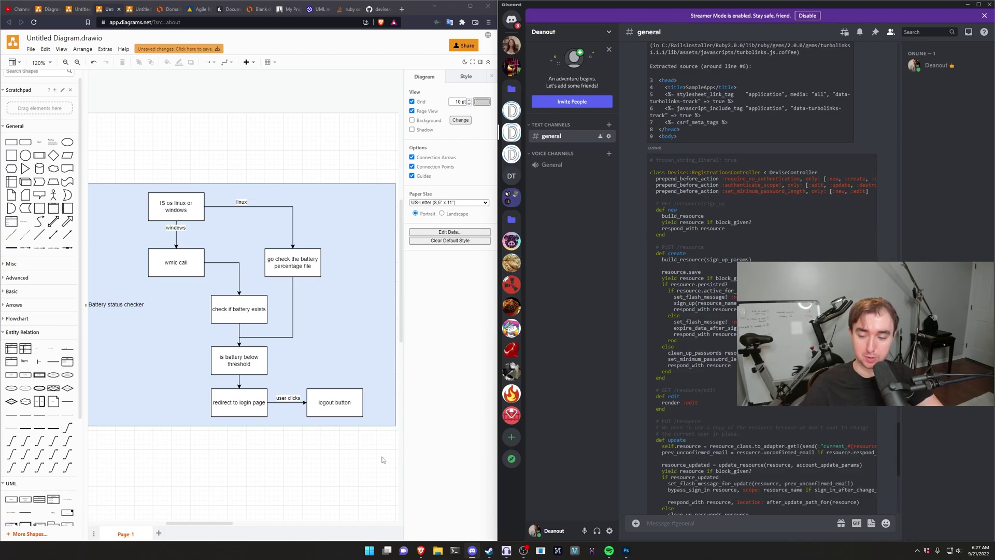
Take a screen snip of the blue Battery status checker flowchart area.
key("super+shift+s")
left_click_drag(395, 426, 84, 185)
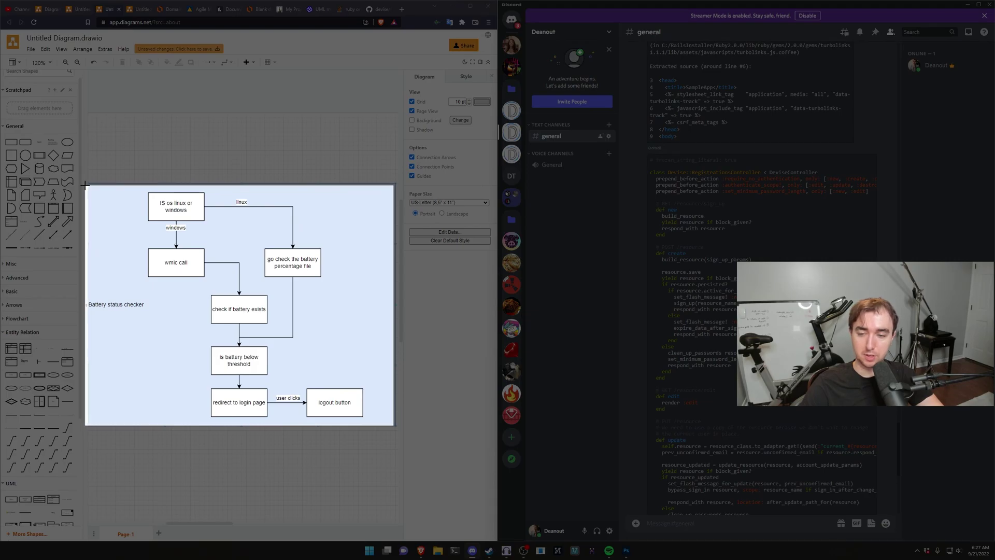
left_click_drag(84, 185, 84, 185)
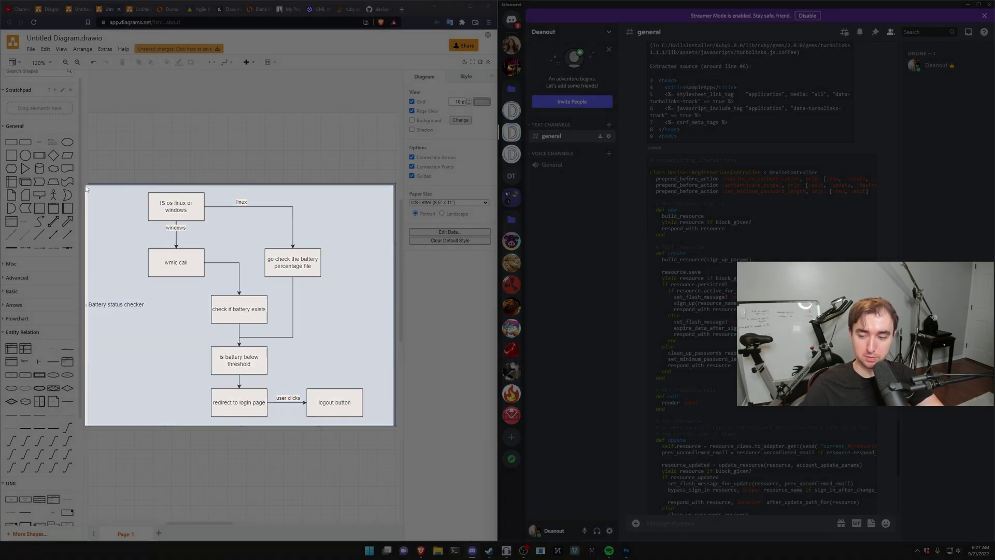
Paste the flowchart screenshot into Discord's general channel and send it with the message "how to implement this".
scroll(756, 468, "down", 5)
key("ctrl+v")
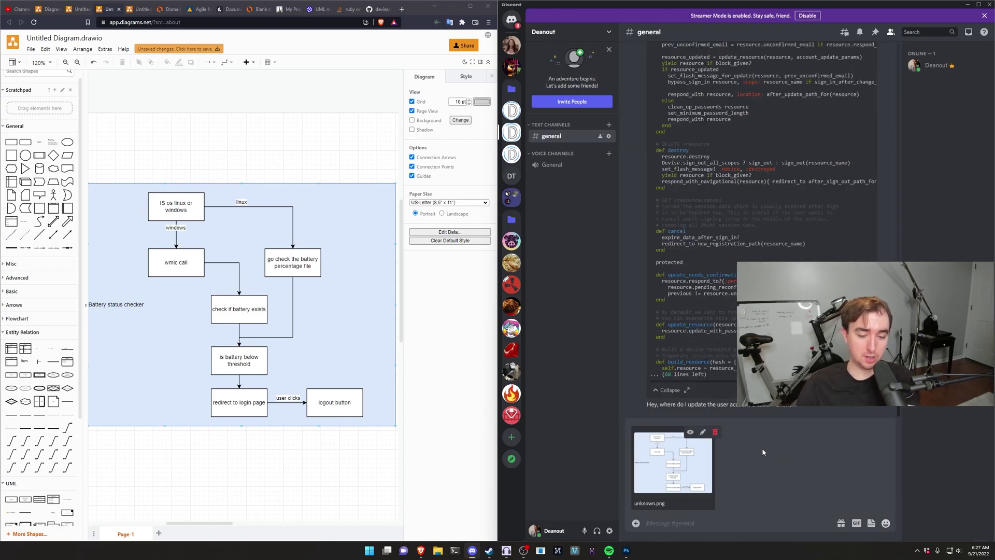
type("h")
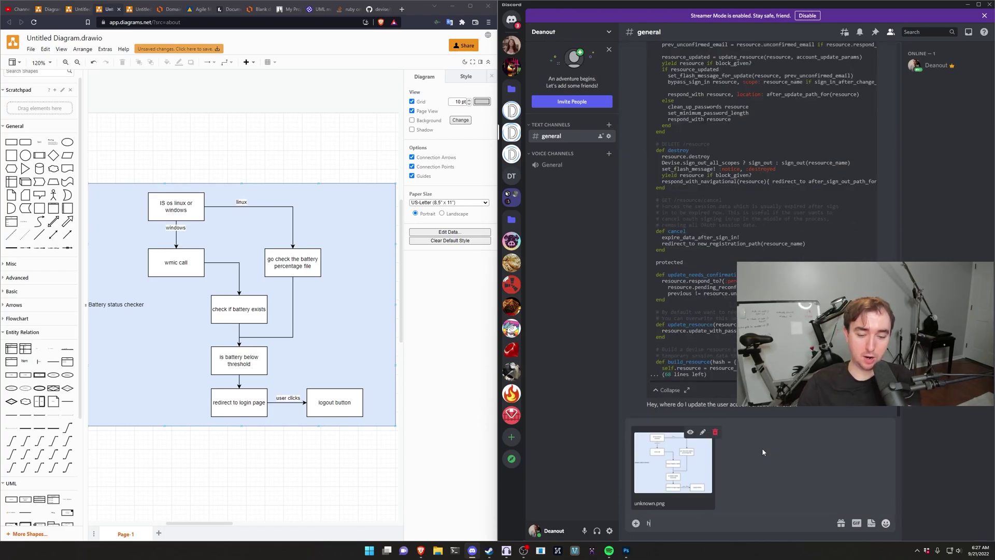
type("ow to implement this")
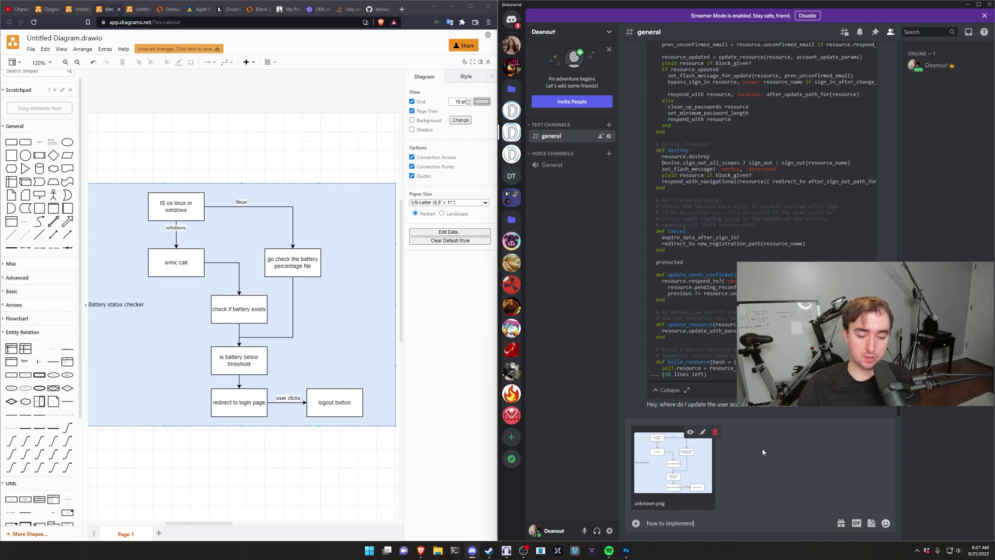
key("Return")
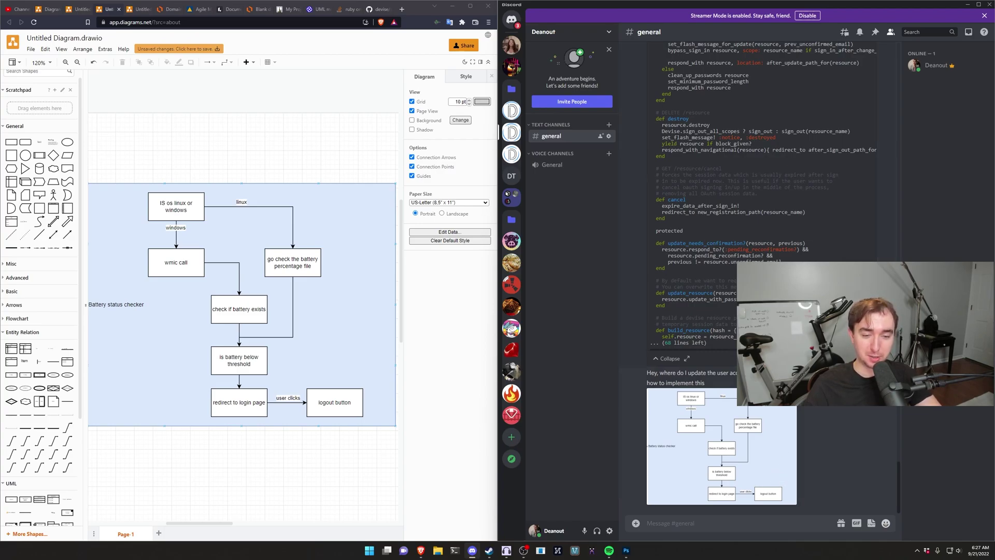
Go back through the channel messages, highlighting the prepend_before_action lines and the "ExecJS::RuntimeError in StaticPages#home" message.
scroll(785, 481, "up", 5)
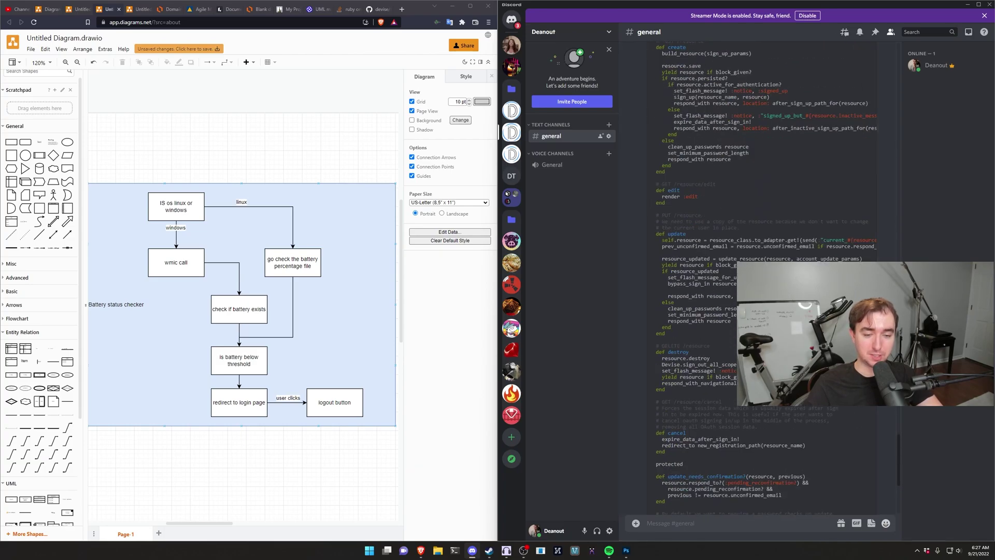
scroll(761, 259, "up", 4)
left_click_drag(686, 167, 876, 180)
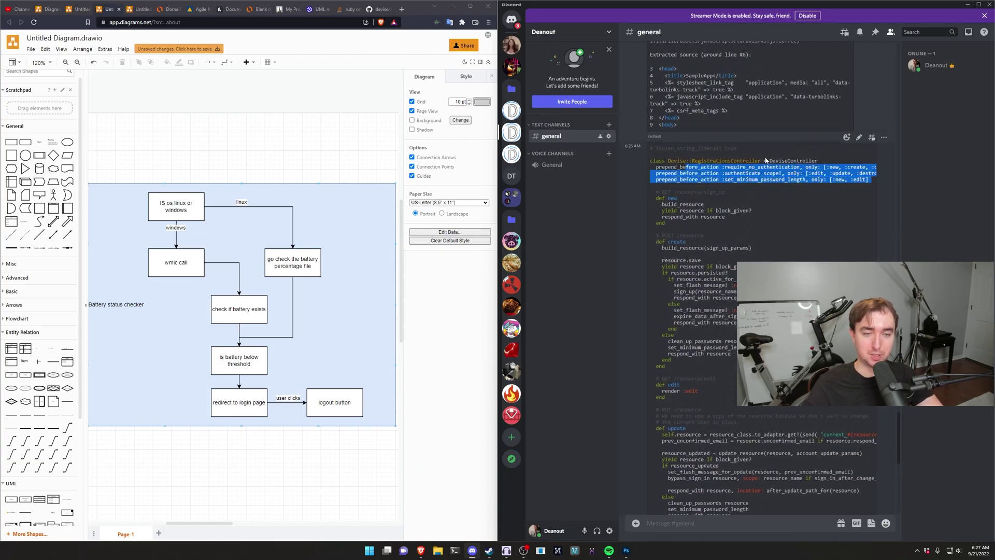
scroll(765, 160, "up", 5)
left_click_drag(650, 278, 692, 274)
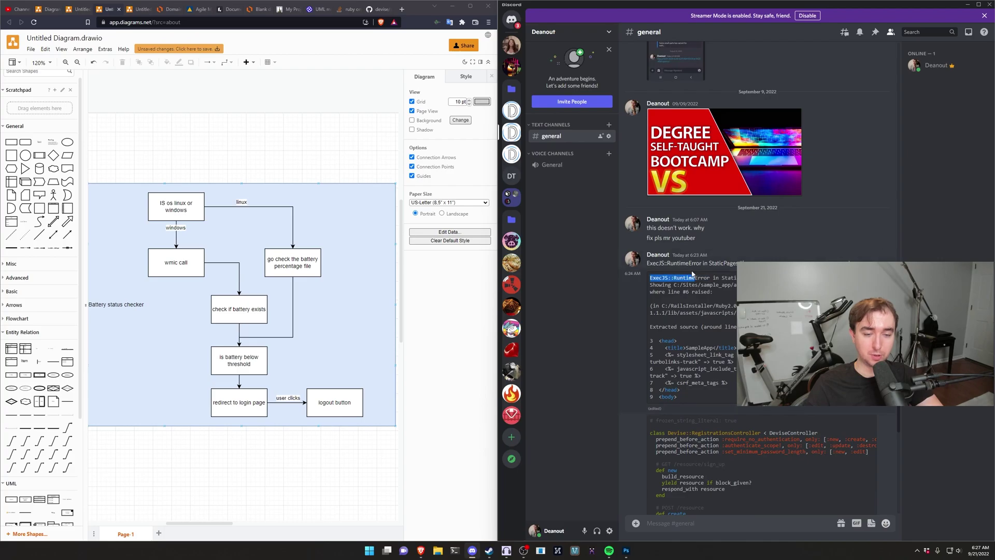
left_click(692, 273)
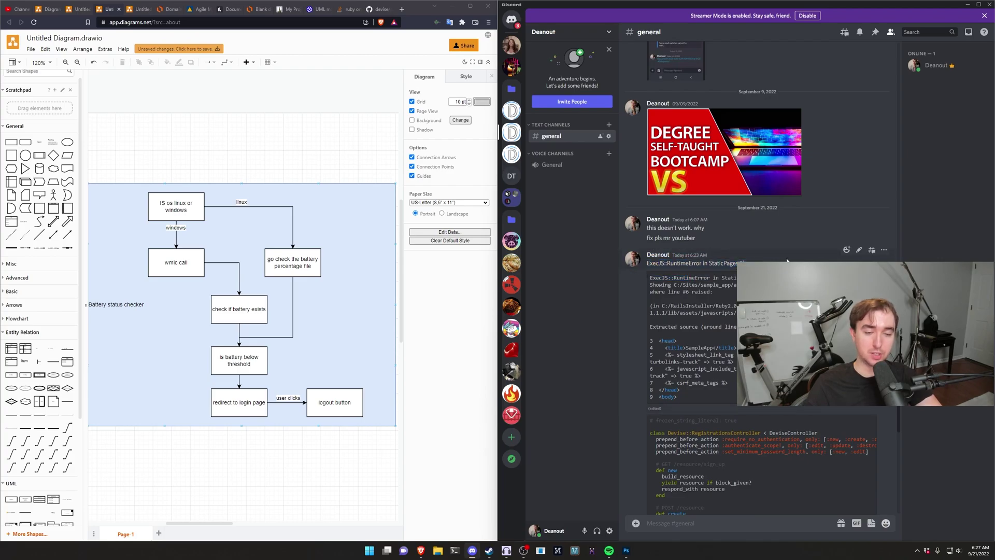
mouse_move(787, 260)
left_mouse_down()
mouse_move(685, 278)
mouse_move(777, 264)
left_mouse_up()
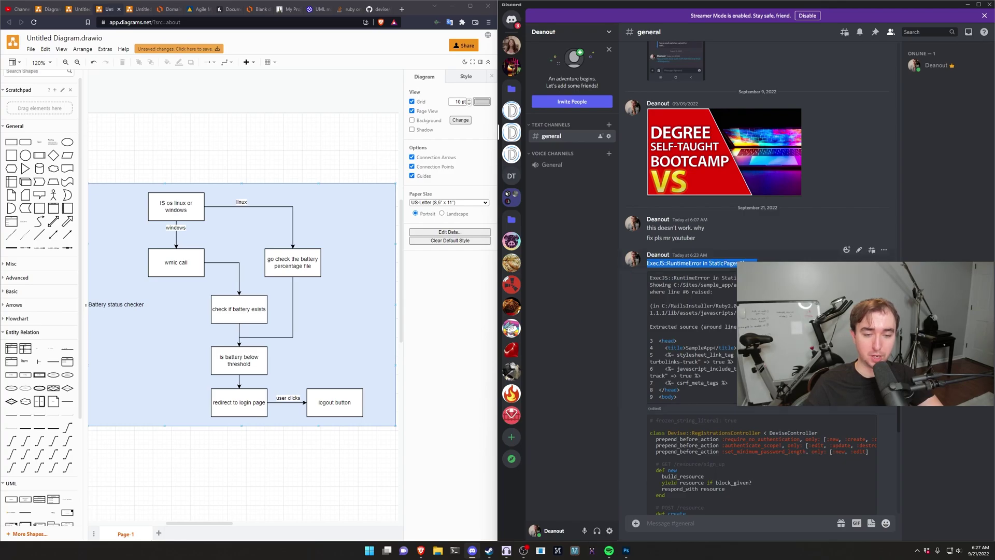
left_click(778, 264)
left_click_drag(772, 264, 648, 264)
left_click(723, 278)
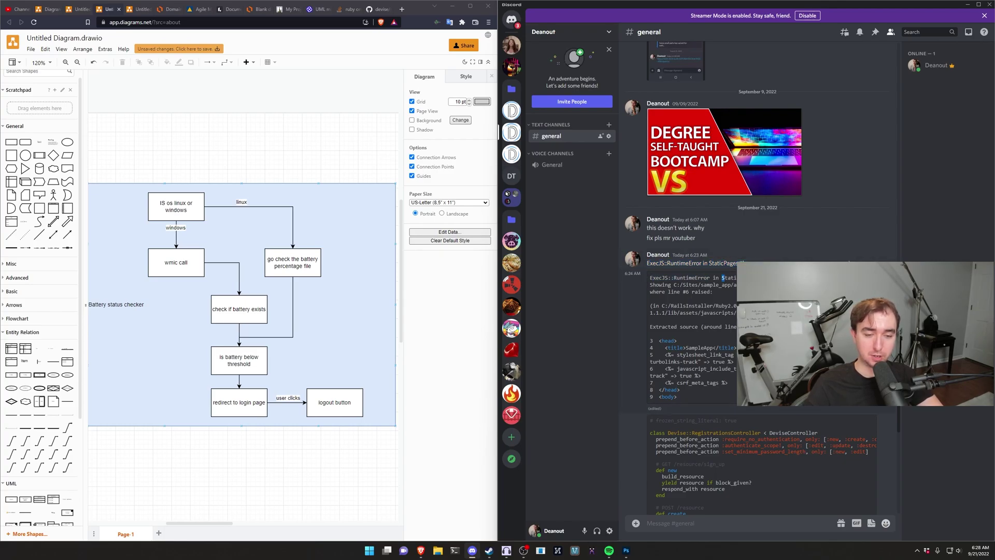
Compare the long message.txt code with the short ExecJS error post, highlighting the code body and the error's title line.
scroll(666, 217, "down", 5)
scroll(734, 350, "down", 2)
left_click_drag(662, 231, 787, 432)
scroll(793, 440, "down", 3)
left_click(786, 435)
scroll(772, 332, "up", 7)
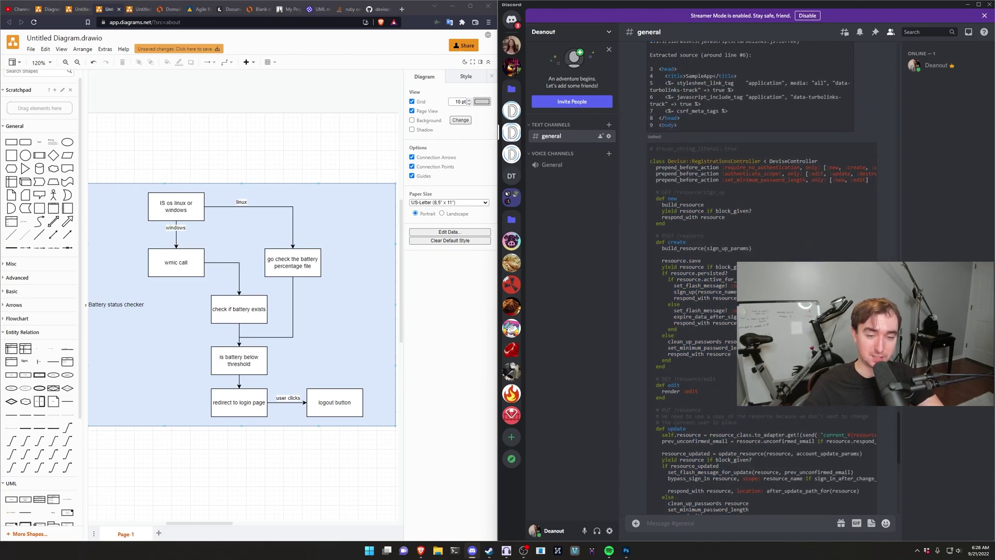
mouse_move(650, 200)
left_mouse_down()
mouse_move(669, 200)
mouse_move(647, 186)
left_mouse_up()
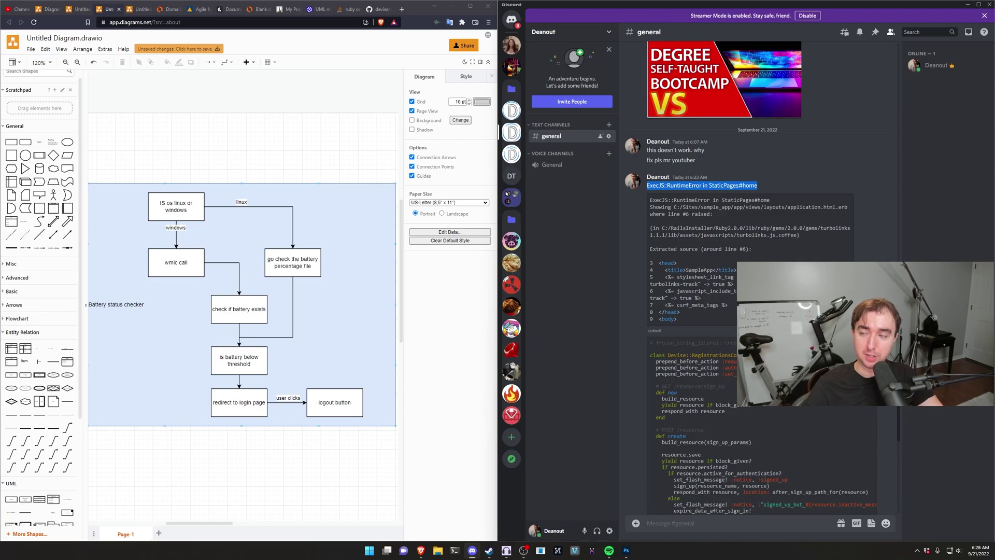
scroll(757, 280, "up", 8)
scroll(756, 280, "down", 4)
scroll(756, 280, "down", 3)
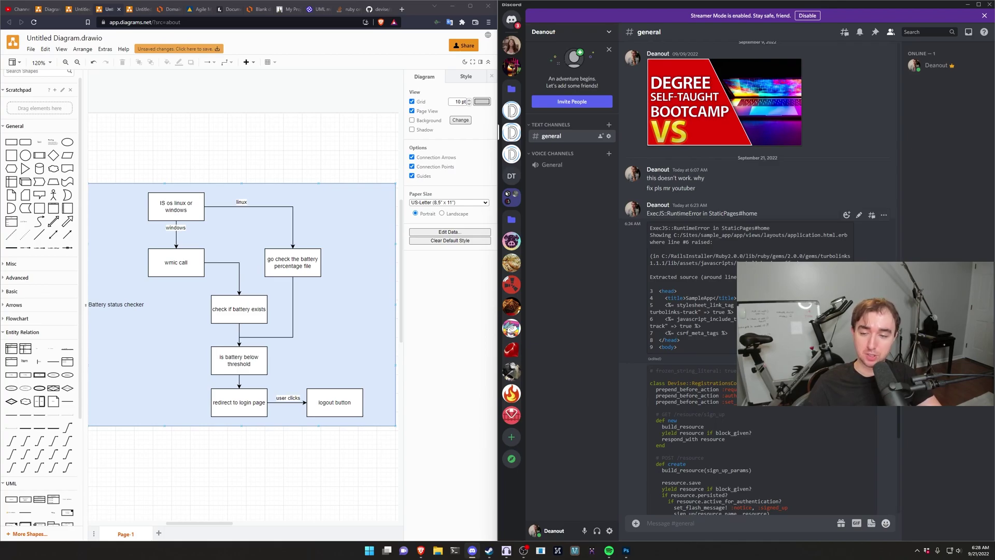
scroll(757, 280, "down", 5)
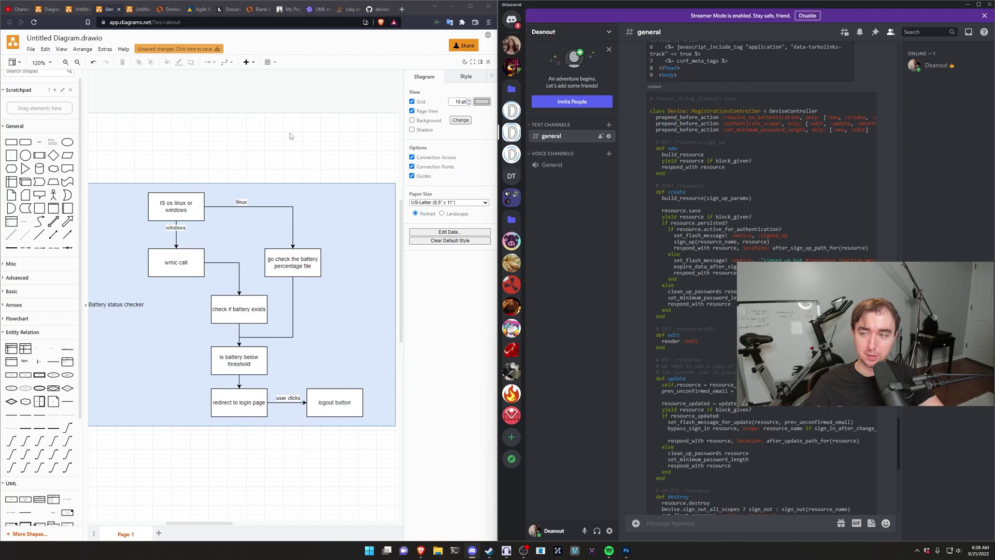
Zoom the Battery status checker flowchart out to 100% and highlight the new and create methods in the Discord code.
scroll(226, 158, "down", 1)
scroll(227, 156, "down", 1)
left_click(259, 154)
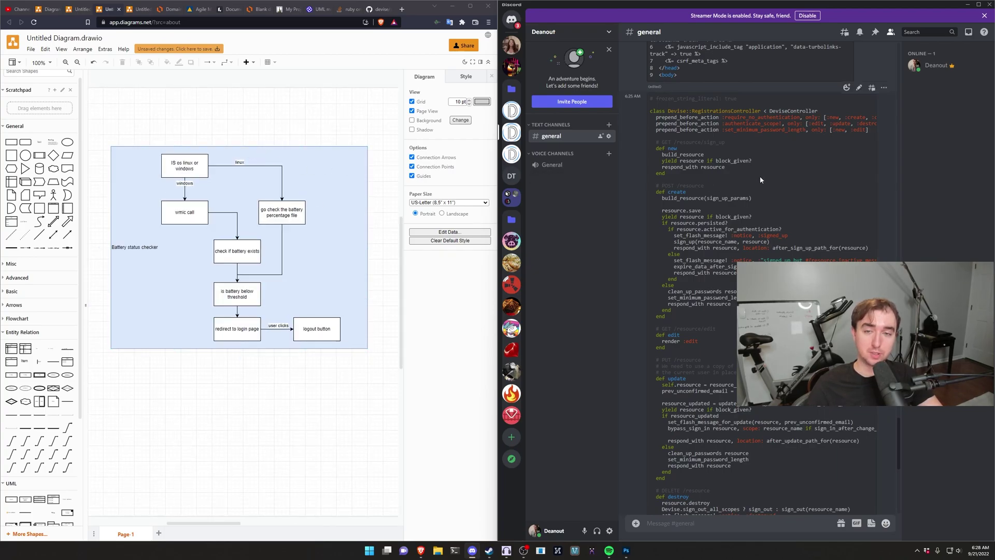
left_click_drag(674, 320, 745, 140)
left_click(745, 140)
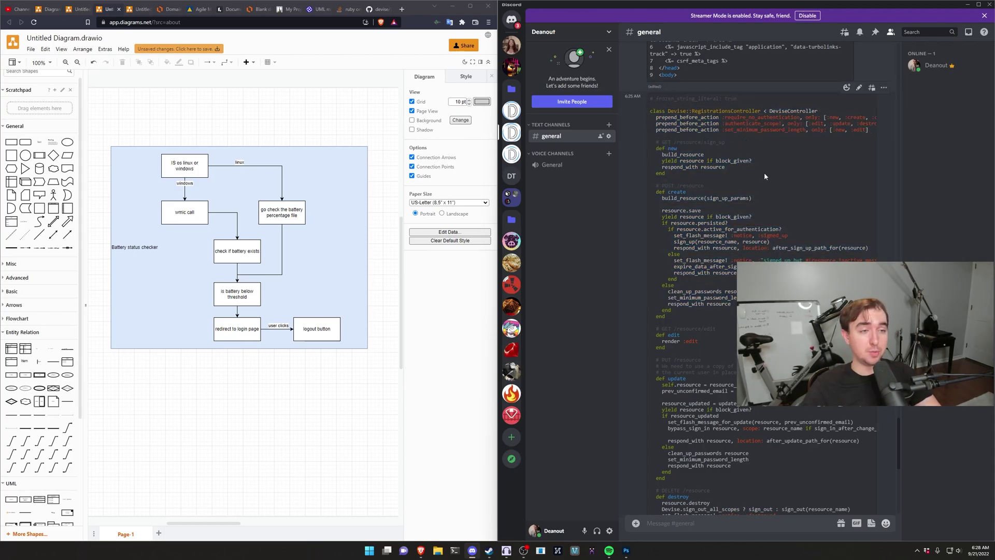